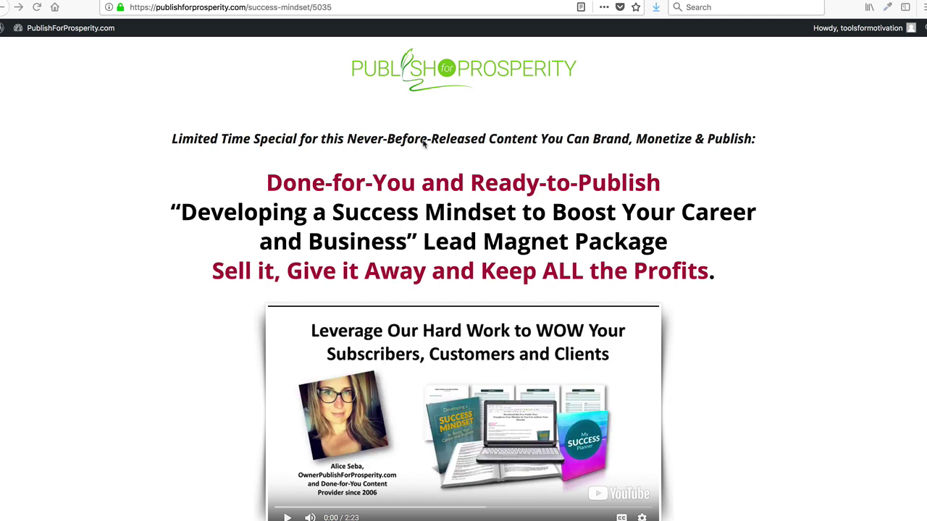
Step: Review the success mindset lead magnet sales page from its headline through the product images and content benefits
scroll(414, 143, "down", 1)
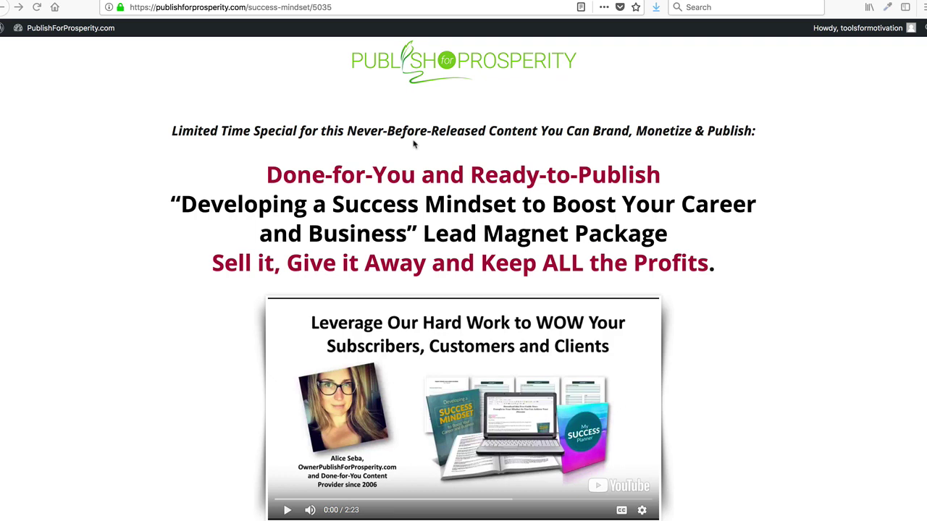
scroll(413, 144, "down", 5)
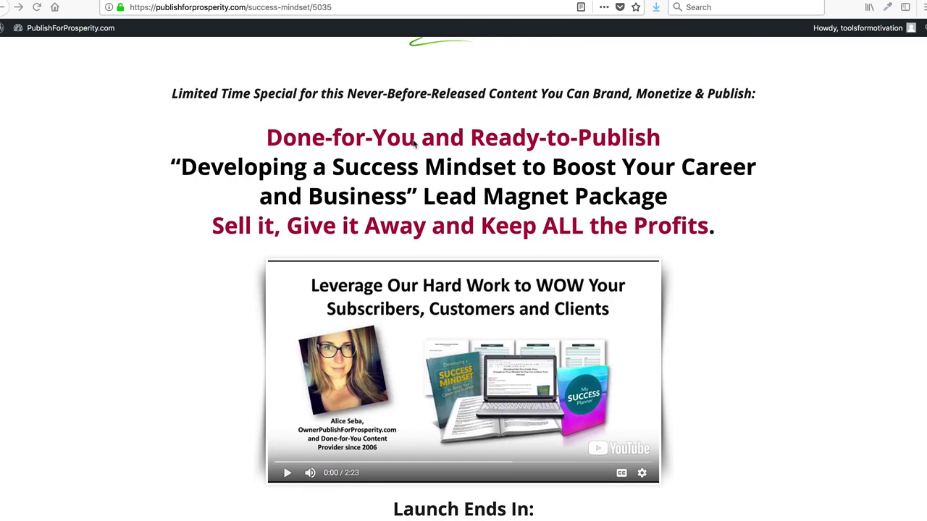
scroll(414, 144, "down", 3)
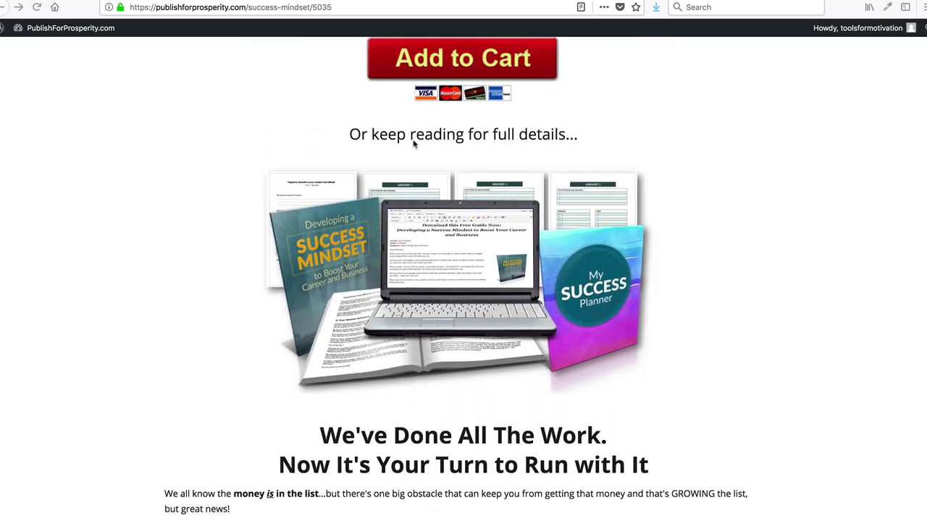
scroll(413, 144, "down", 1)
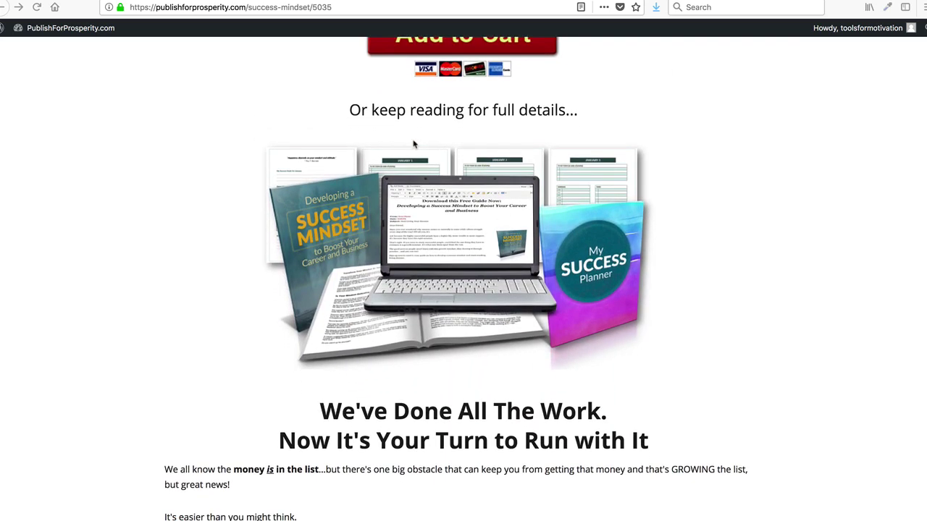
scroll(414, 144, "down", 1)
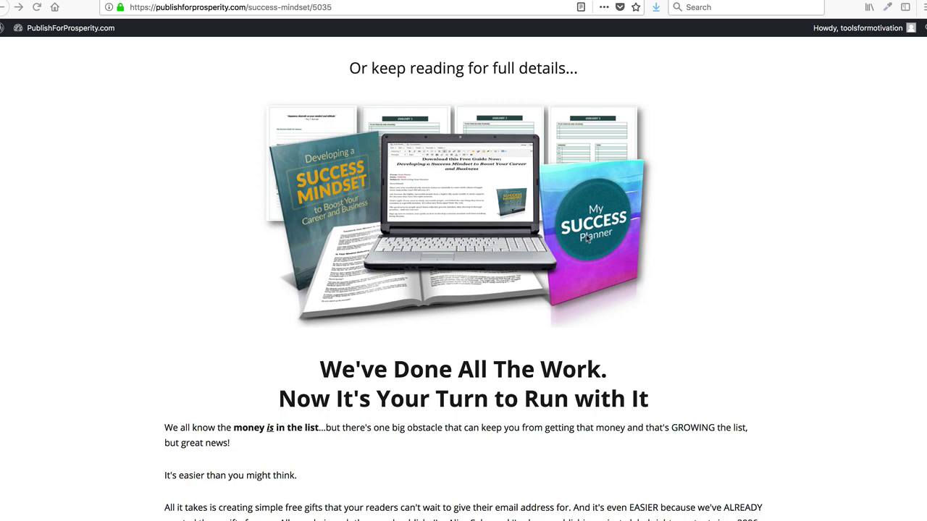
scroll(586, 239, "down", 15)
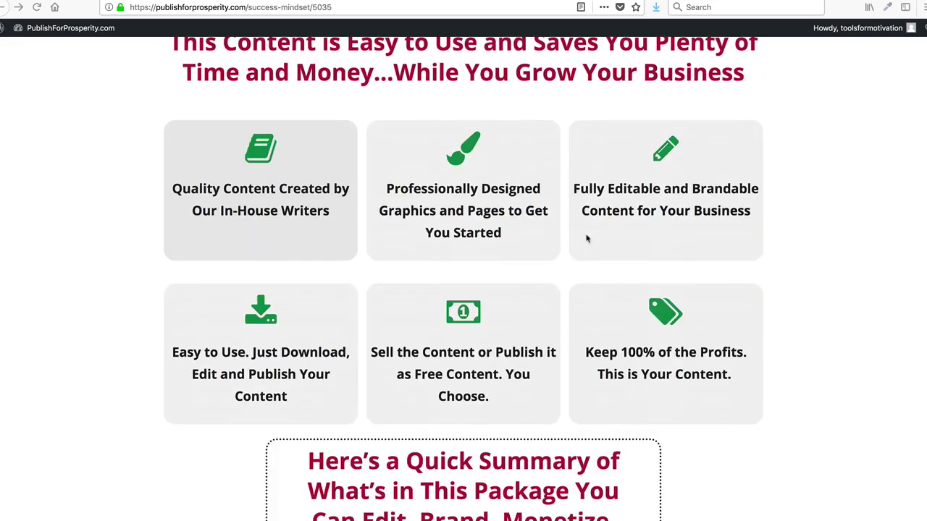
scroll(586, 239, "down", 5)
Step: Examine the package summary on the sales page, from the report and 365-day planner to the lead-generating opt-in page
scroll(587, 239, "up", 4)
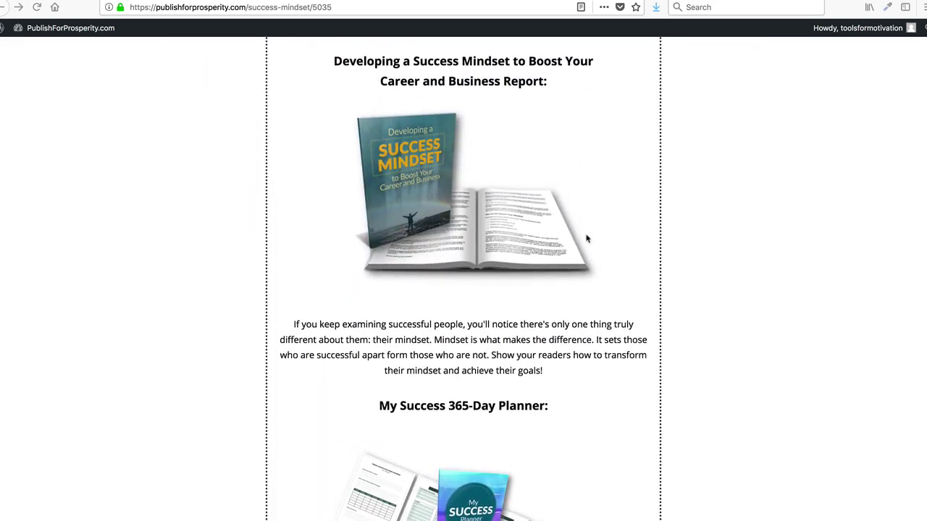
scroll(587, 239, "down", 1)
scroll(439, 205, "down", 4)
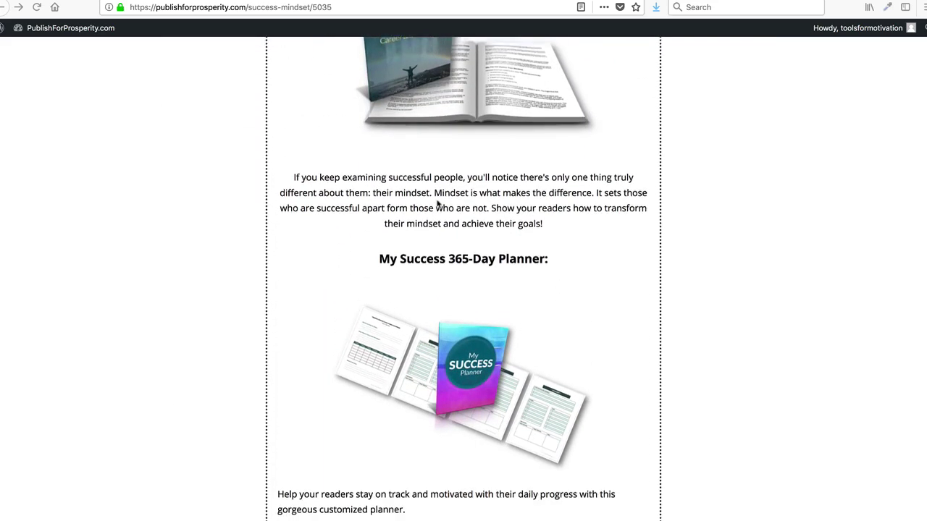
scroll(472, 348, "down", 3)
scroll(472, 347, "up", 7)
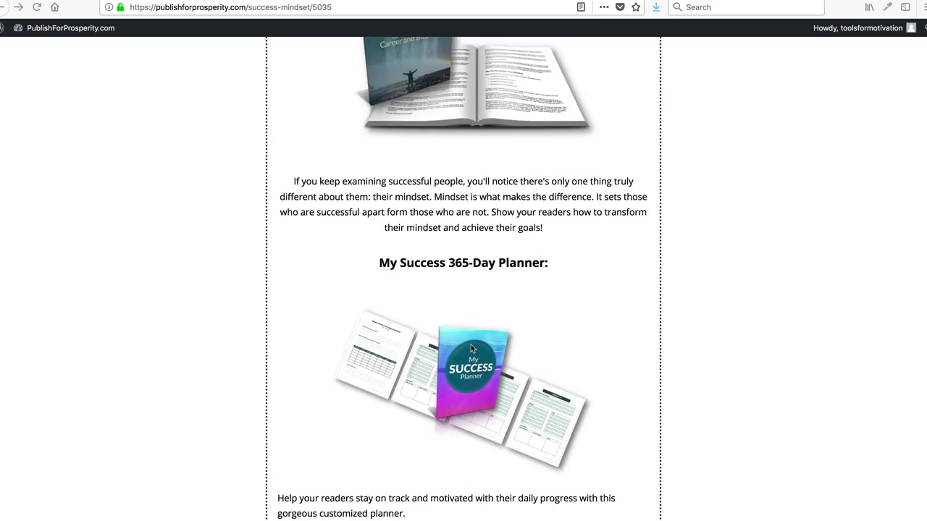
scroll(471, 348, "up", 4)
scroll(413, 273, "down", 14)
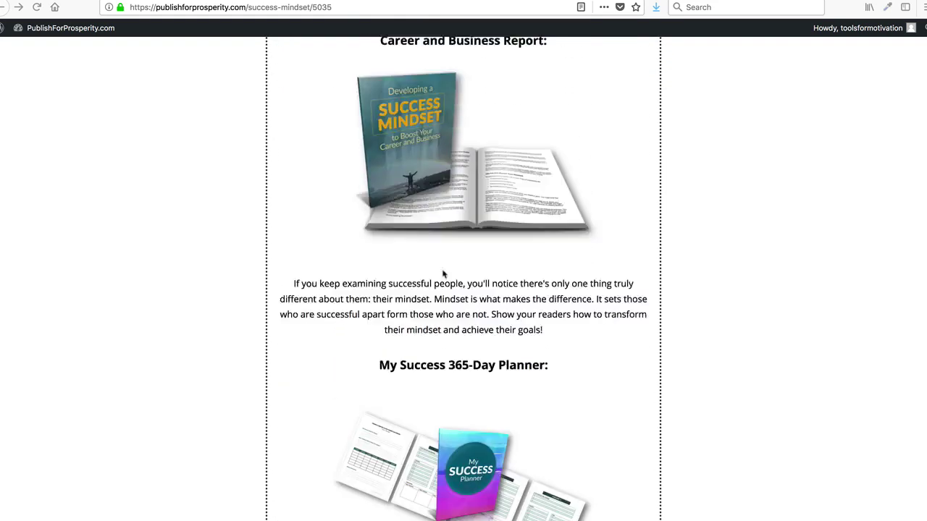
scroll(443, 274, "down", 10)
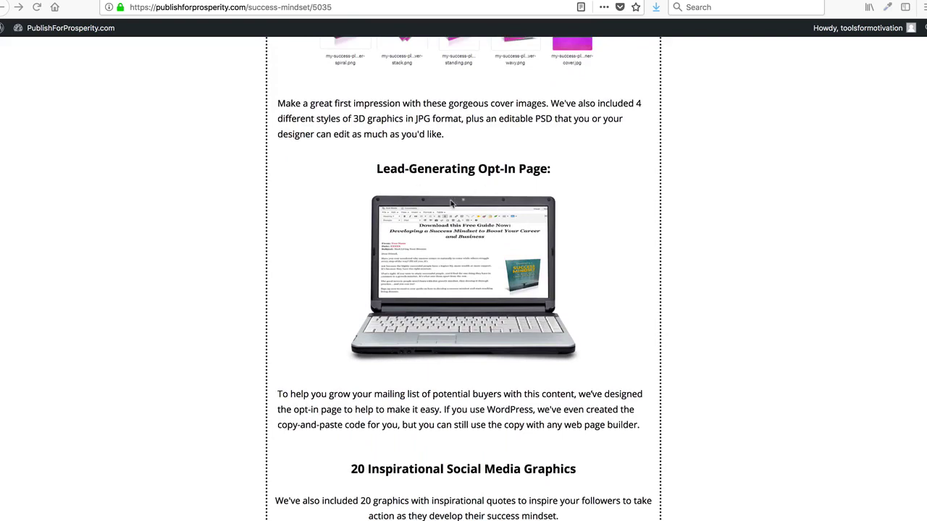
Step: Switch to Finder and show the success-mindset-1 folder in Cover Flow view in a larger window
key("super+Tab")
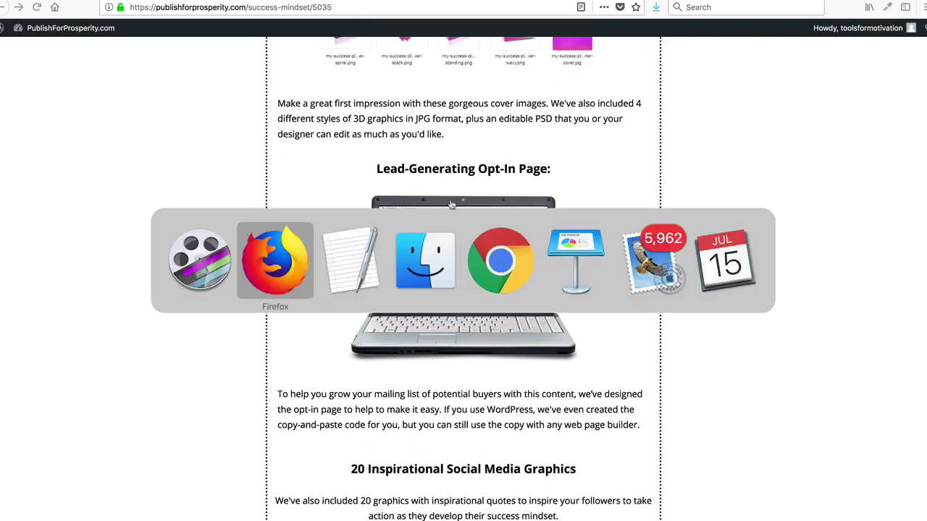
key("super+Tab")
key("super+Tab")
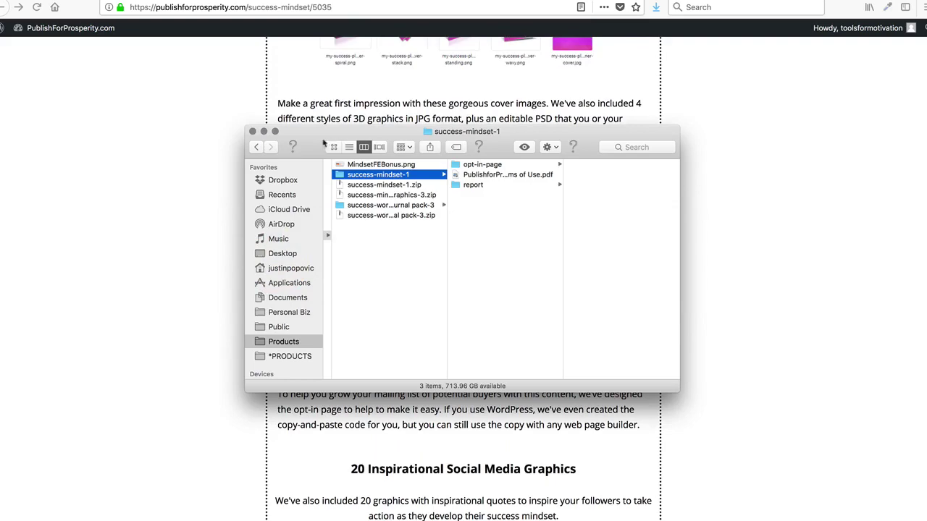
left_click(379, 147)
left_click_drag(679, 391, 729, 439)
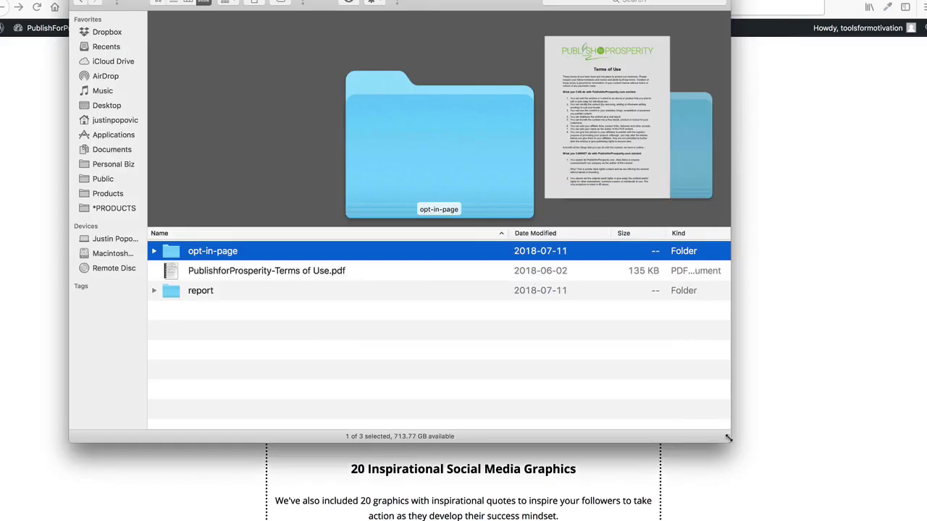
Step: Expand the opt-in-page folder and view the contents of wordpress-ready-code-mindset.txt
left_click(154, 252)
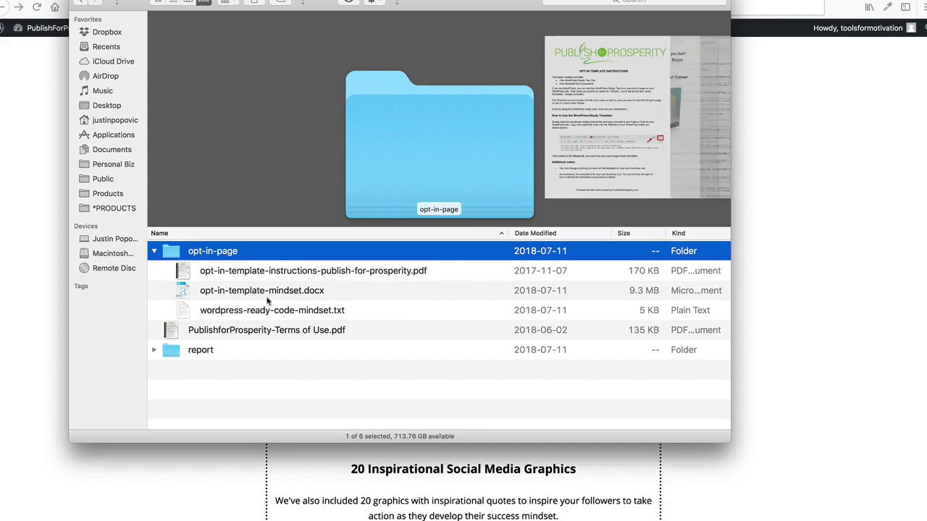
left_click(304, 318)
key("space")
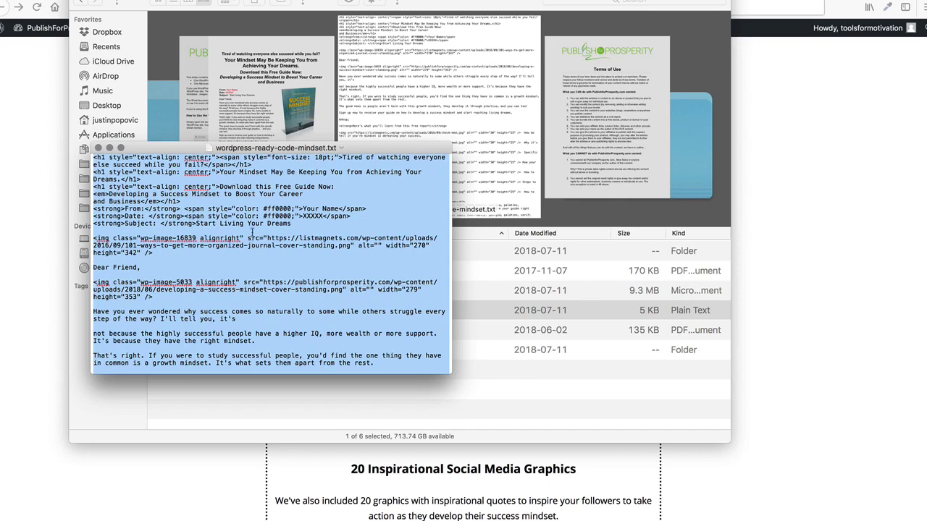
Step: Switch to Chrome and inspect the opt-in page's HTML code in the WordPress editor, returning to the visual view
left_click(43, 215)
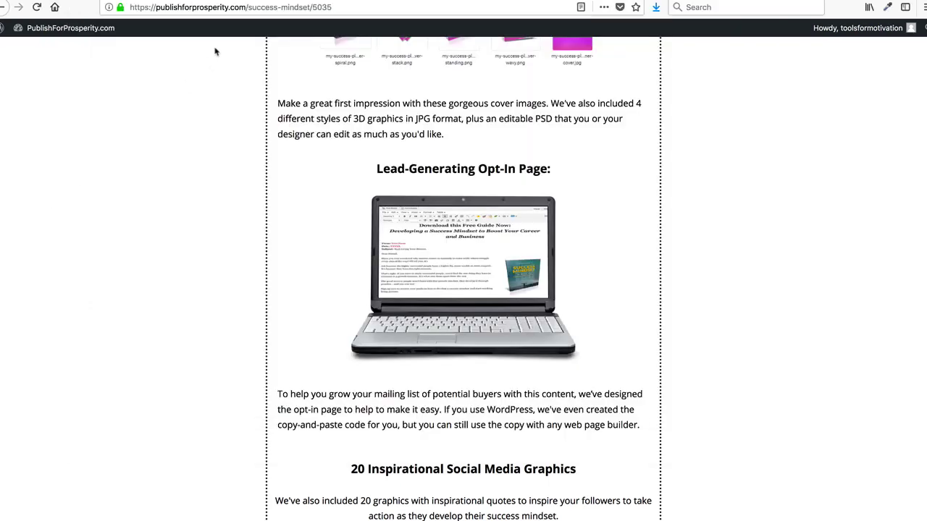
key("super+Tab")
key("super+Tab")
key("super+Tab")
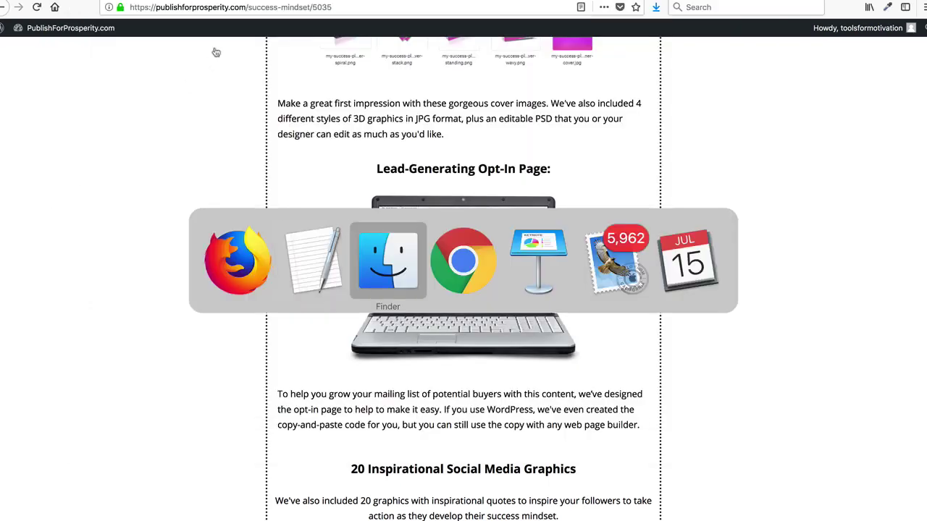
scroll(258, 84, "up", 10)
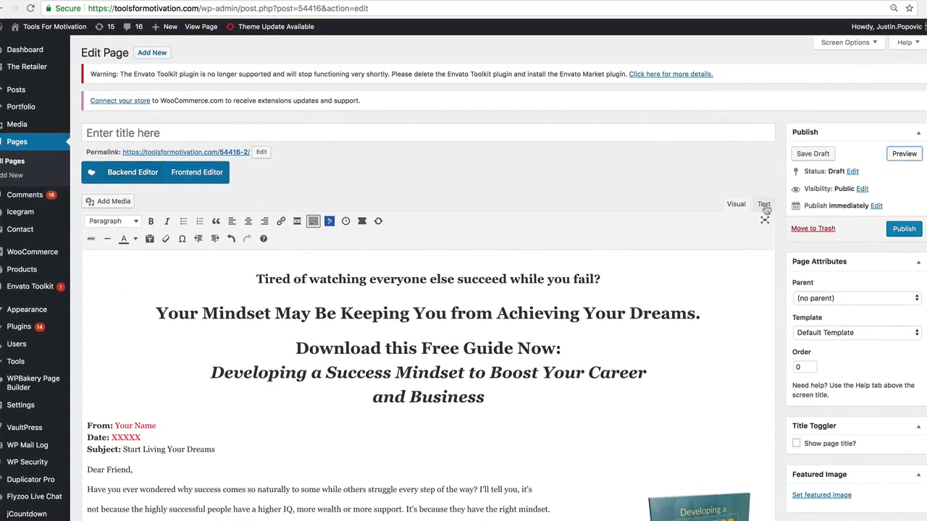
left_click(764, 207)
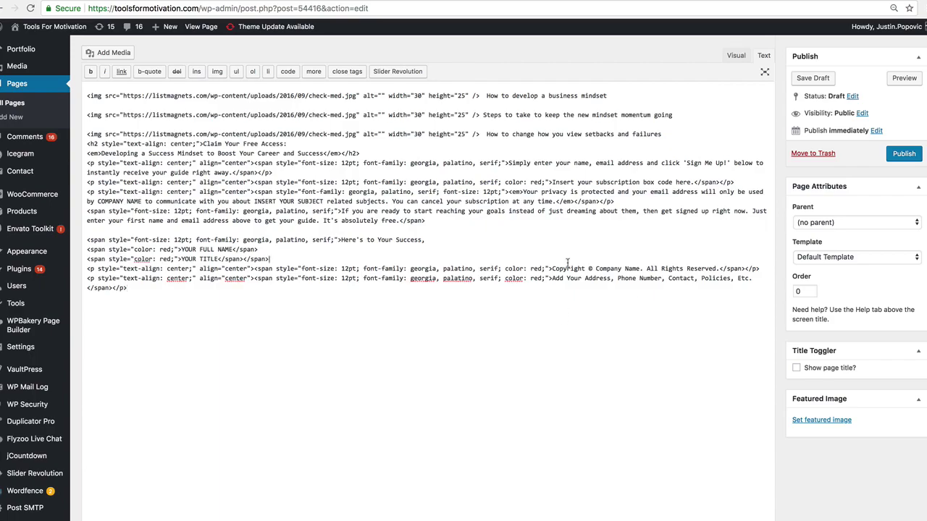
scroll(560, 293, "down", 1)
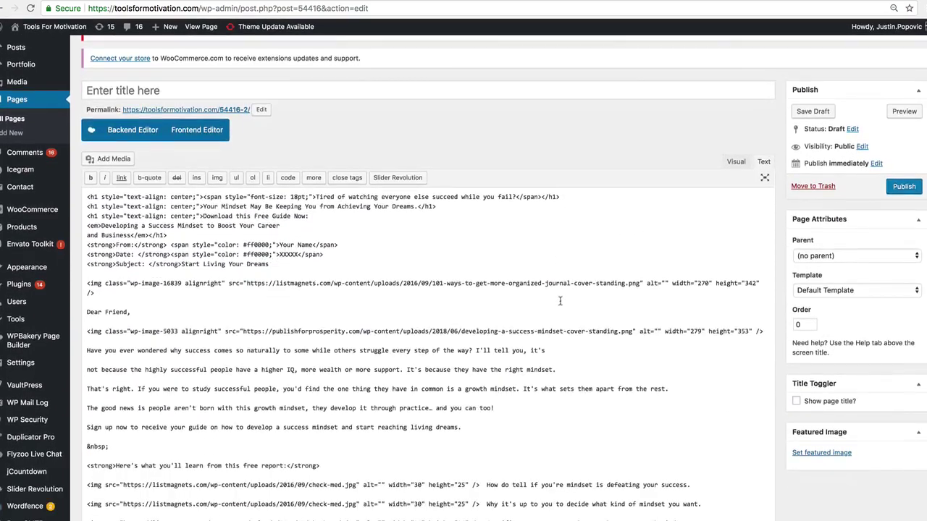
left_click(736, 161)
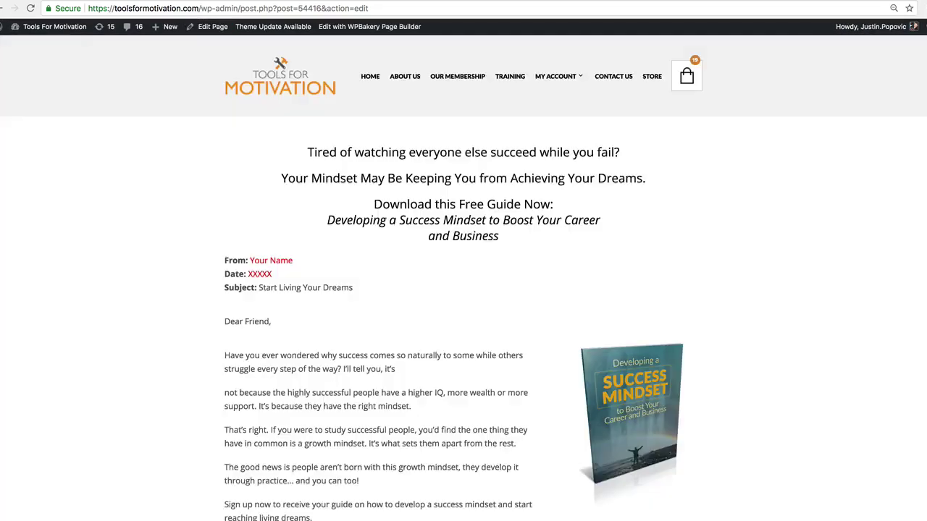
Step: Examine the opening of the opt-in page preview, including the sender name and date placeholders
scroll(438, 269, "down", 2)
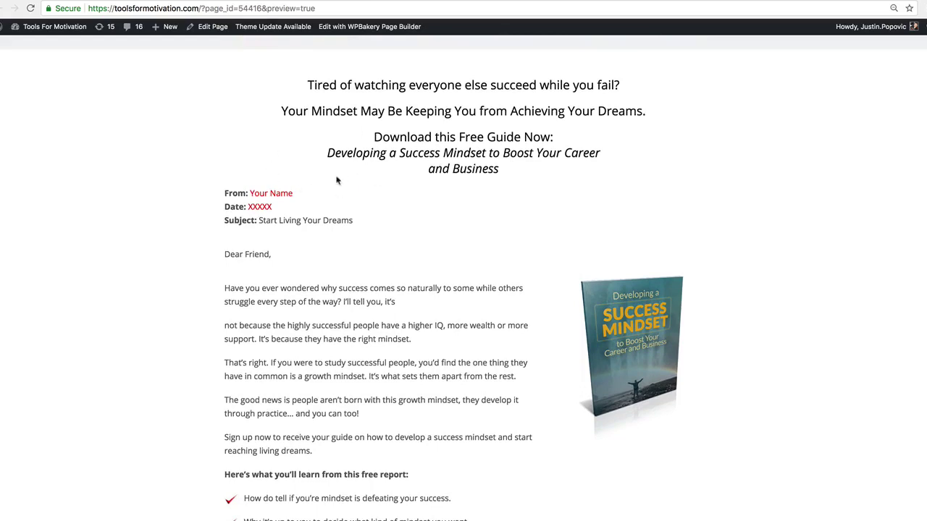
left_click_drag(249, 195, 299, 197)
triple_click(265, 202)
scroll(310, 189, "down", 1)
scroll(309, 189, "up", 2)
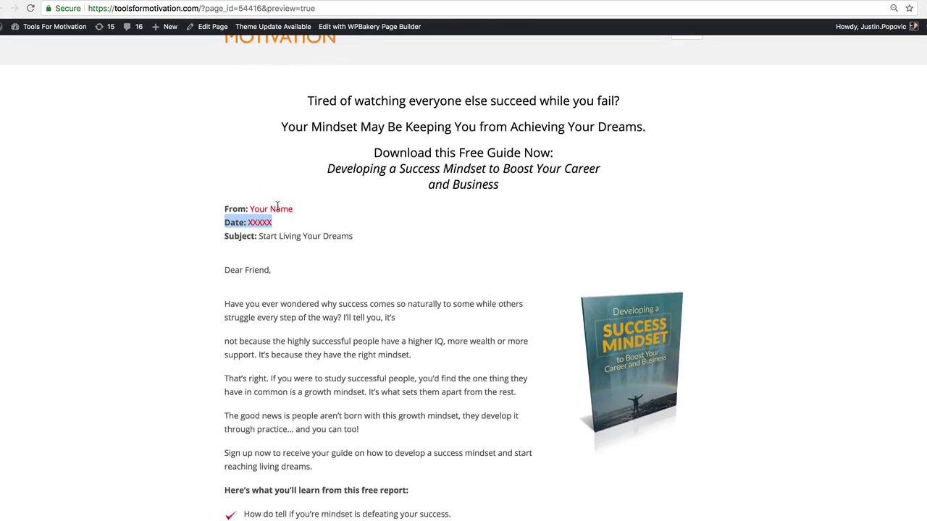
scroll(296, 210, "down", 2)
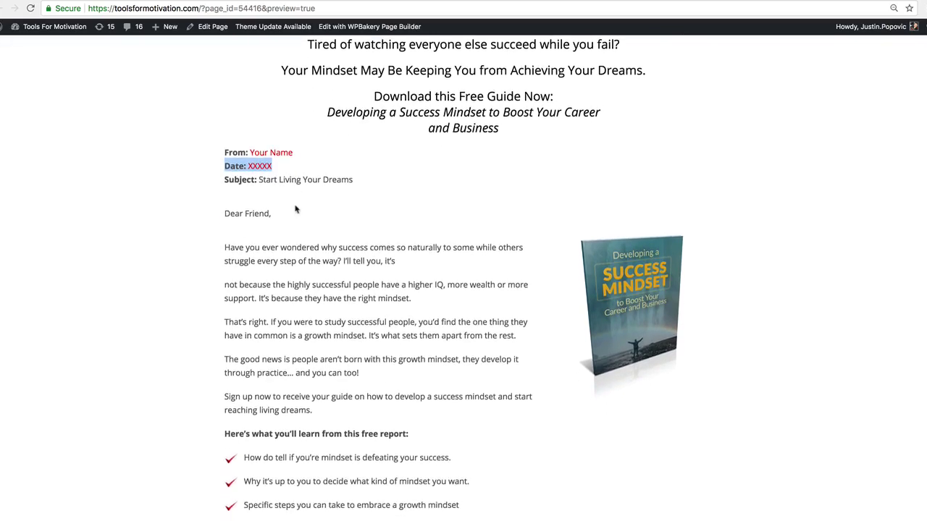
Step: Examine the rest of the opt-in page preview, including the checklist, privacy notice and subscription box code placeholder
scroll(295, 209, "down", 10)
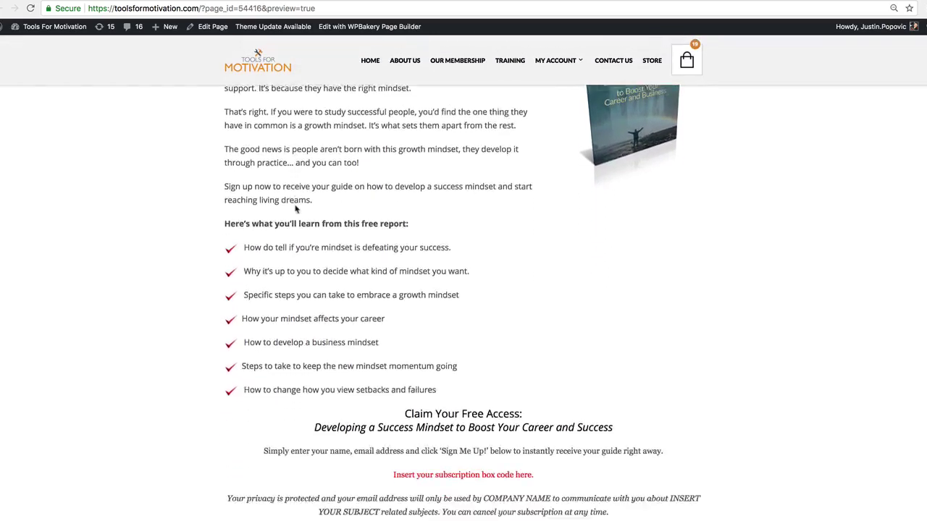
scroll(439, 346, "down", 1)
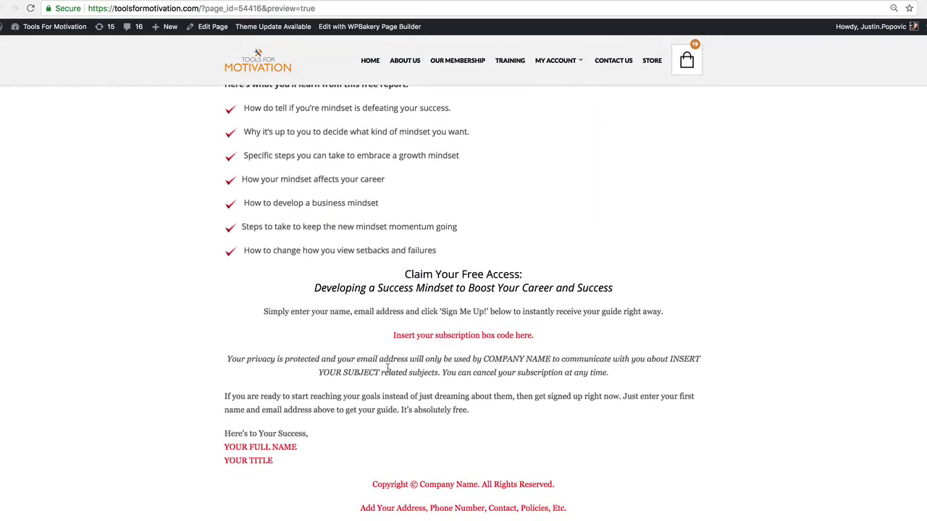
left_click_drag(226, 359, 731, 371)
left_click_drag(539, 337, 380, 337)
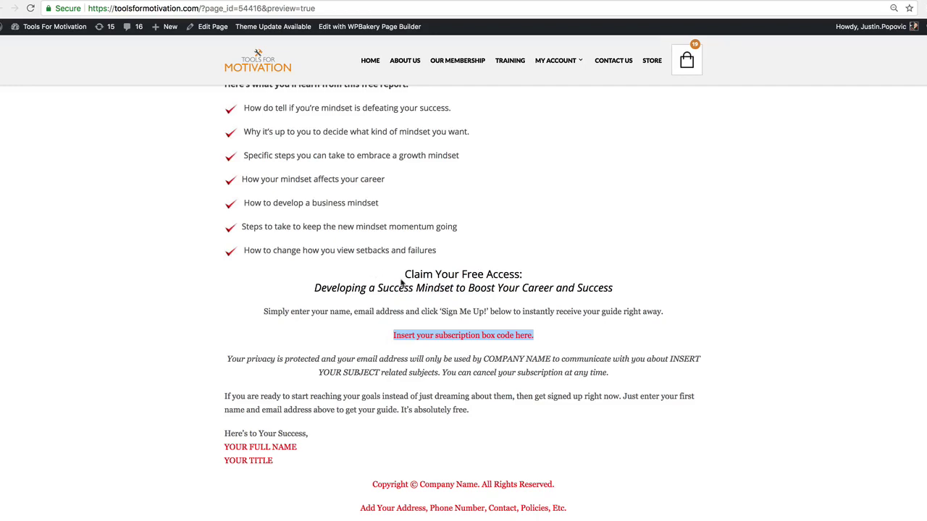
scroll(401, 284, "up", 10)
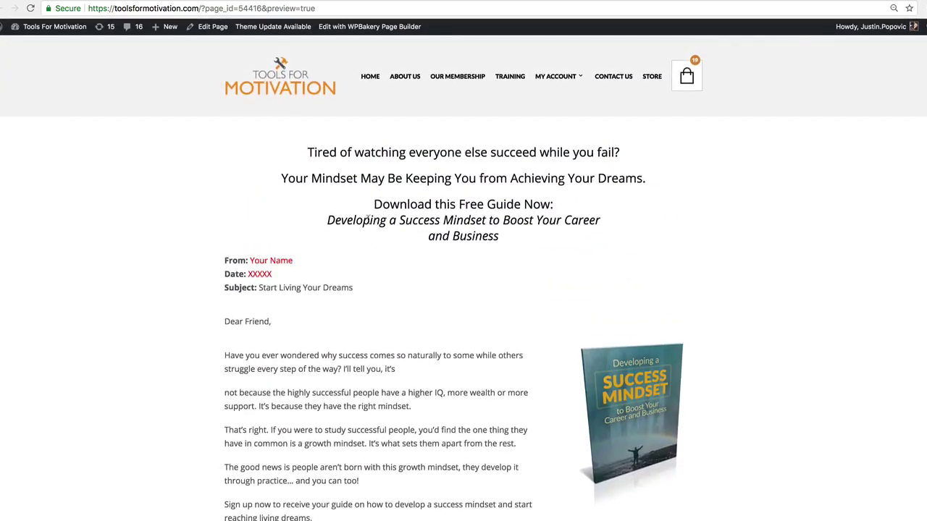
scroll(368, 217, "down", 1)
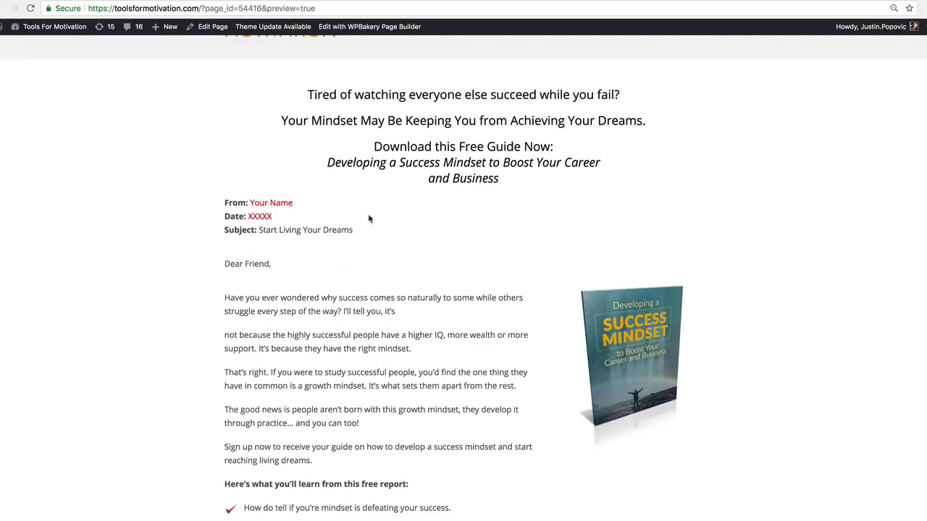
Step: Switch back to Finder, expand the report folder and select Transform Your Mindset So You Can Achieve Your Dreams.docx
key("super+Tab")
key("super+Tab")
key("super+Tab")
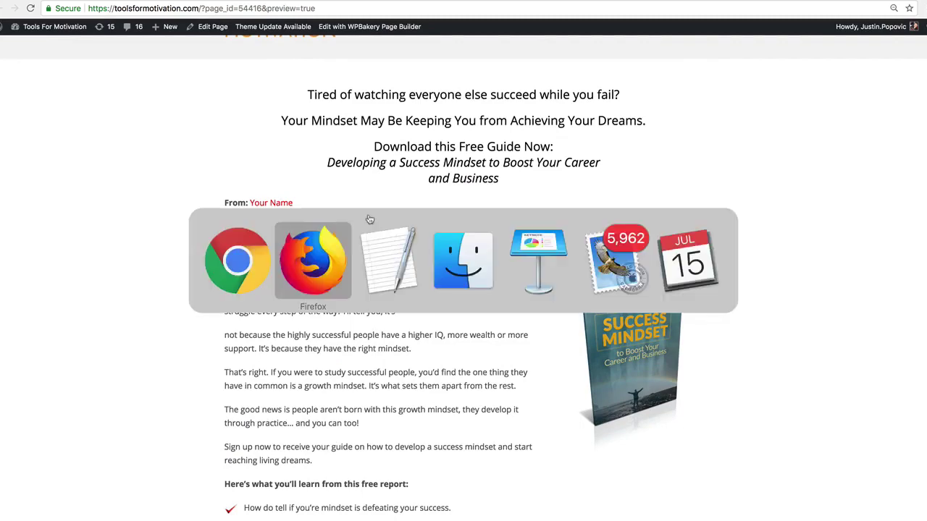
left_click(186, 347)
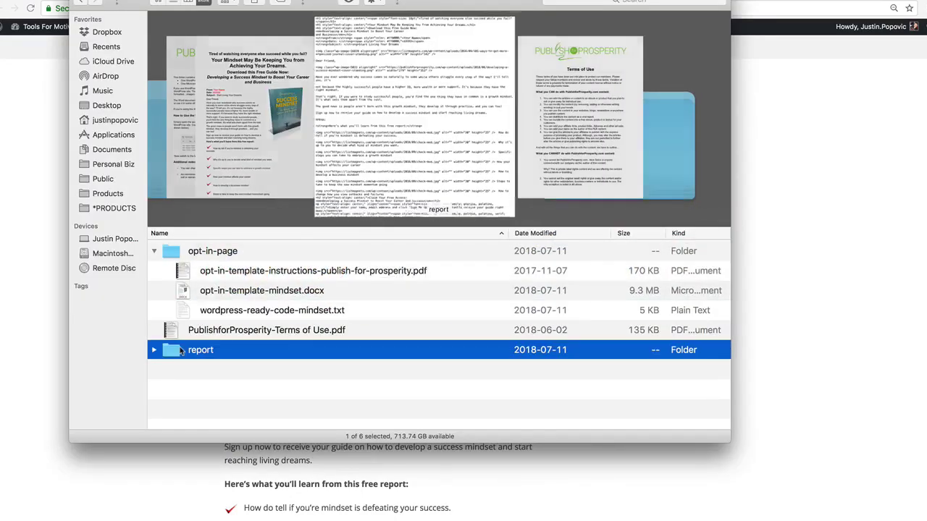
key("Right")
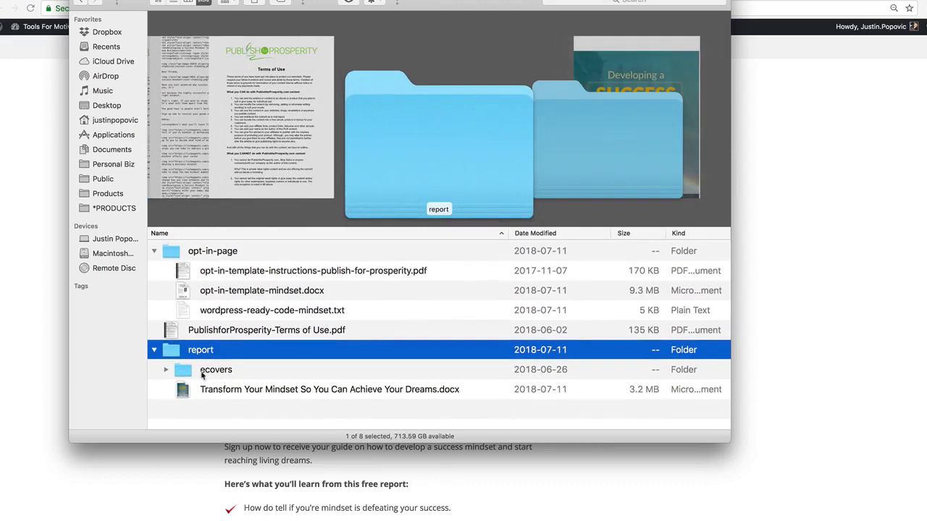
left_click(209, 389)
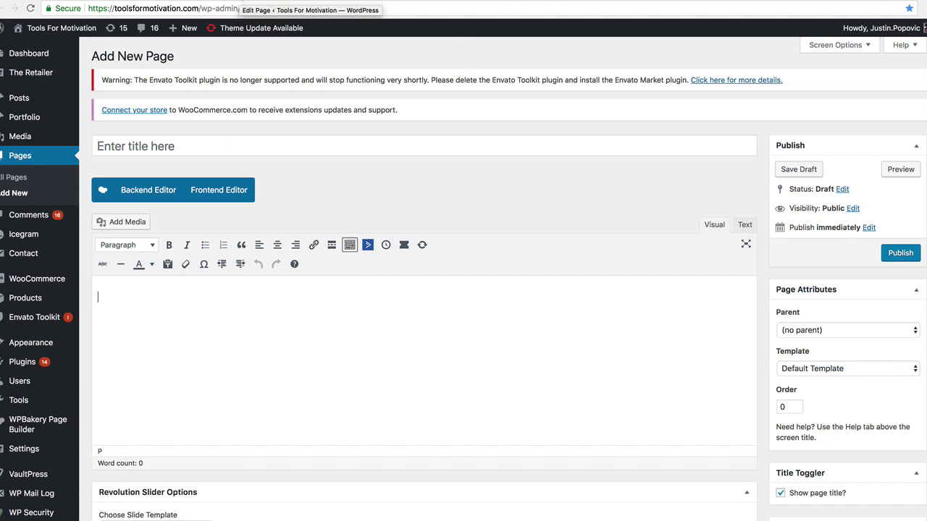
Step: Bring up the WordPress draft containing the success mindset opt-in page in the visual editor
key("super+v")
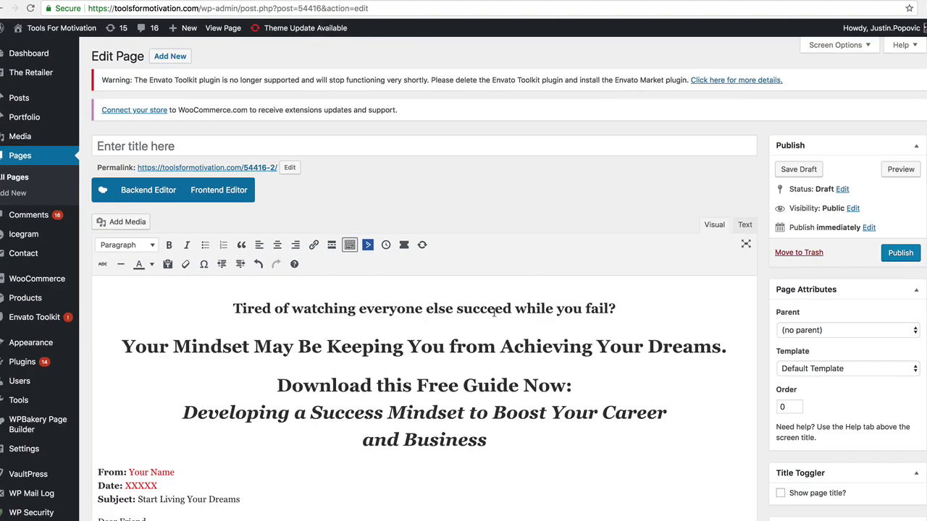
Step: Copy the entire success mindset opt-in page content and paste it into the body of a new blank page
left_click(229, 310)
scroll(232, 308, "down", 15)
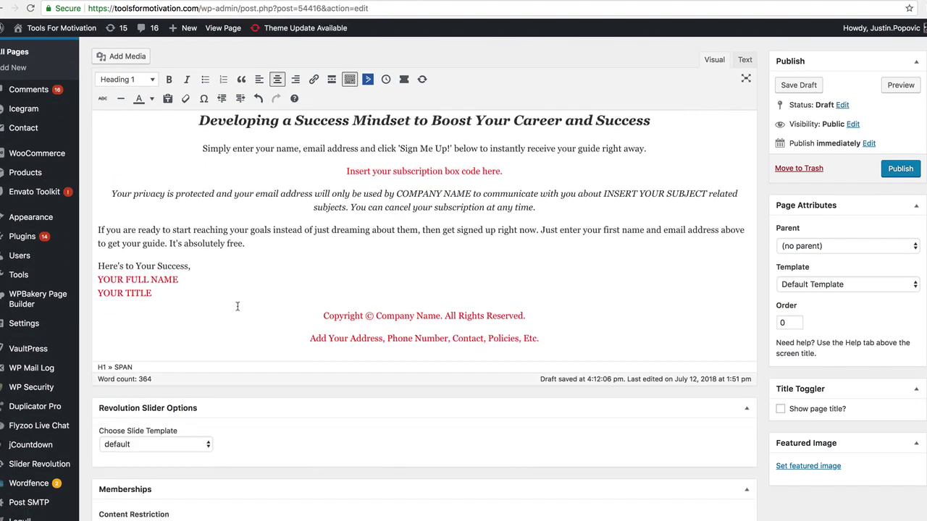
left_click(557, 342, "shift")
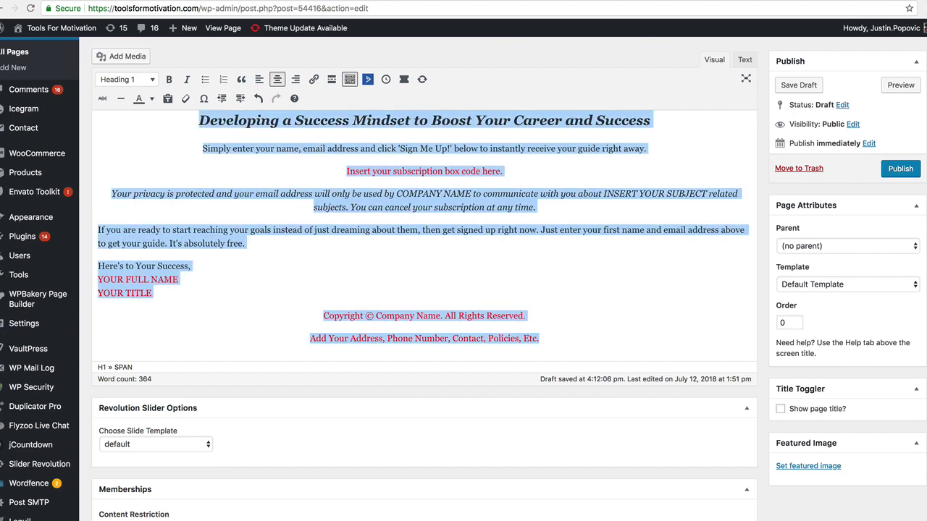
left_click(353, 2)
key("ctrl+v")
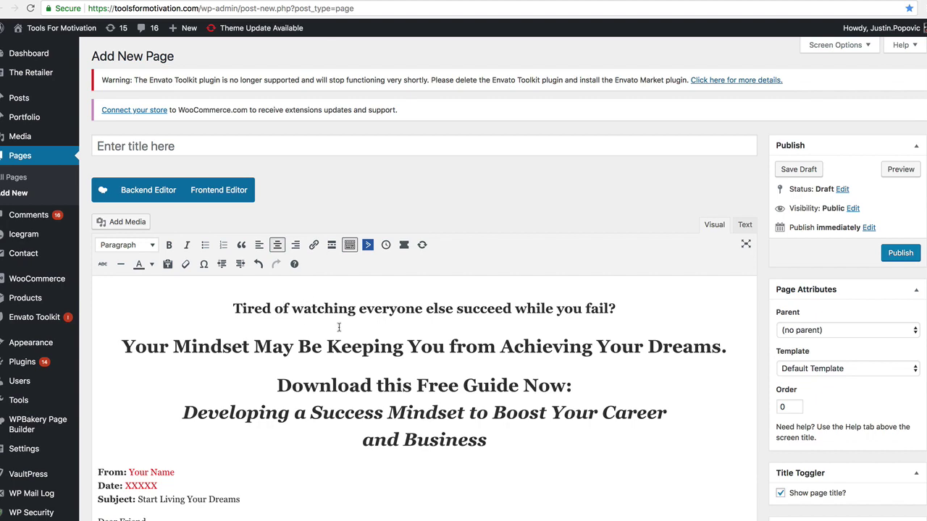
Step: Title the new page containing the pasted opt-in content "UPSELL1"
scroll(347, 319, "down", 1)
scroll(348, 318, "down", 1)
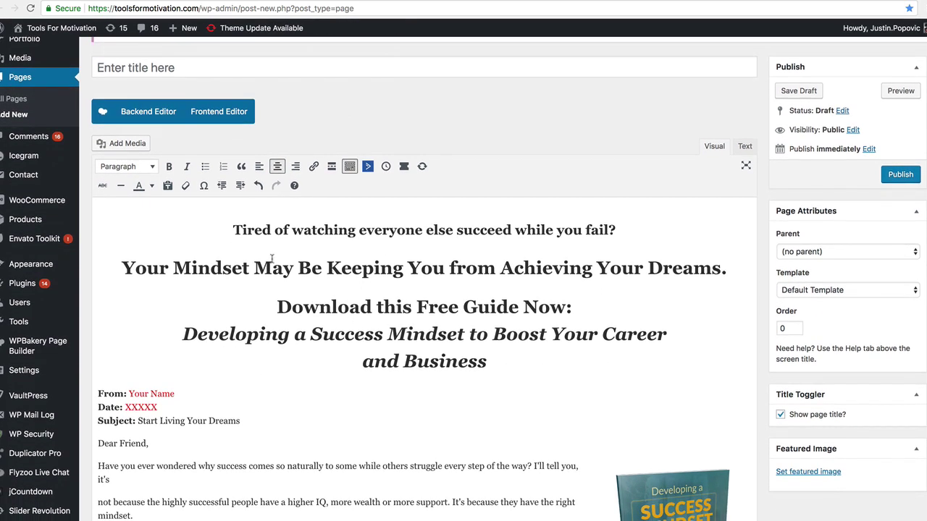
scroll(355, 276, "up", 1)
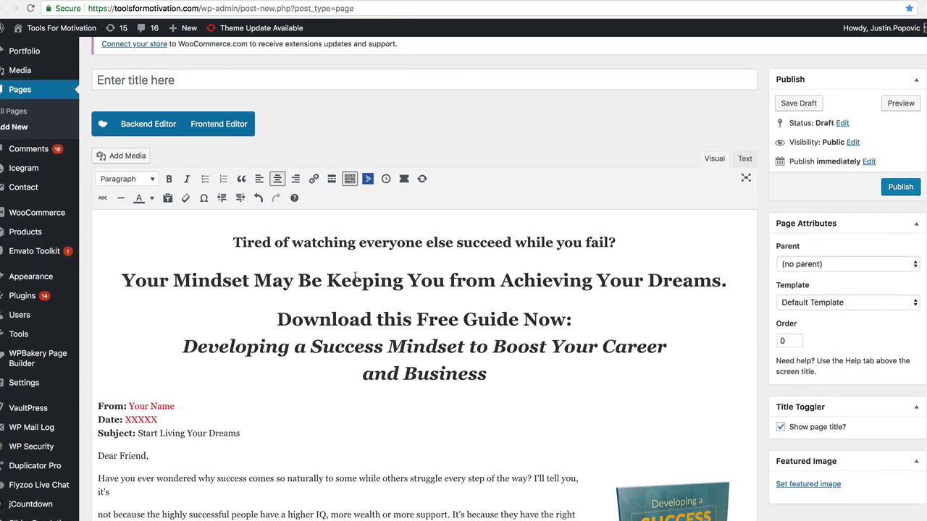
scroll(278, 250, "up", 2)
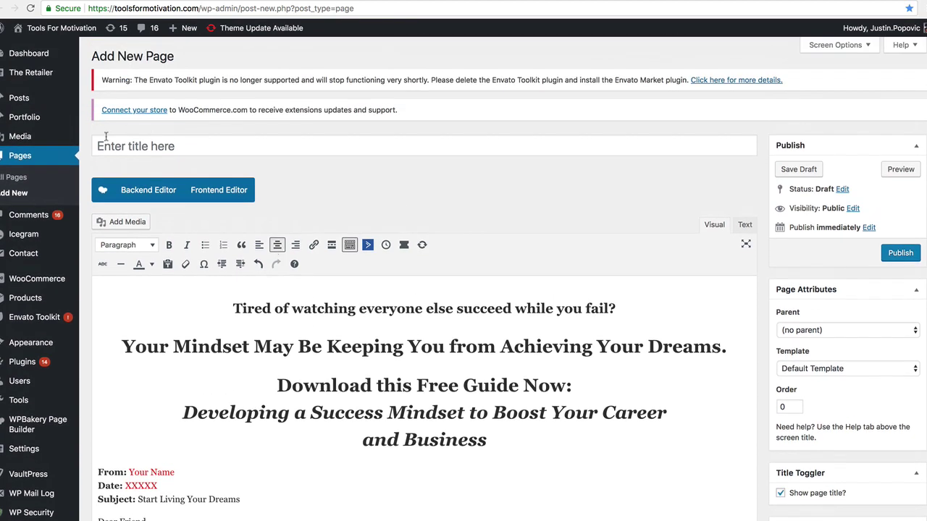
left_click(133, 145)
type("UPS")
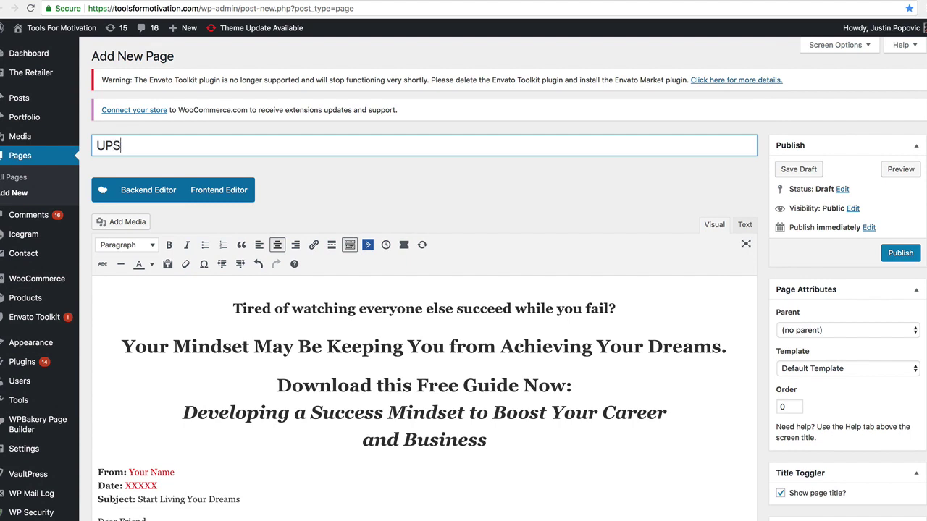
type("ELL1")
Step: Replace the first headline with "Thanks for signing up for the freebie, before we send it to you check out this cool special offer..."
left_click(233, 307)
key("shift+End")
type("Th")
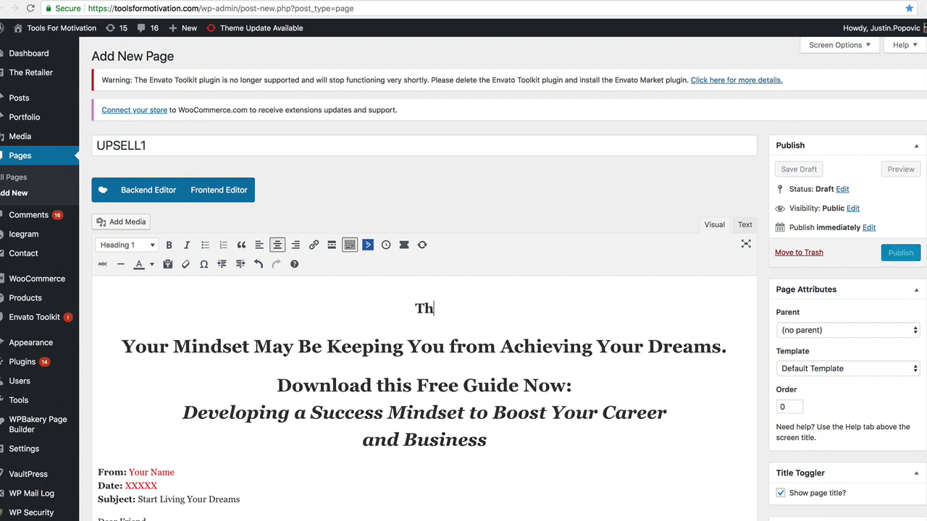
type("anks for s")
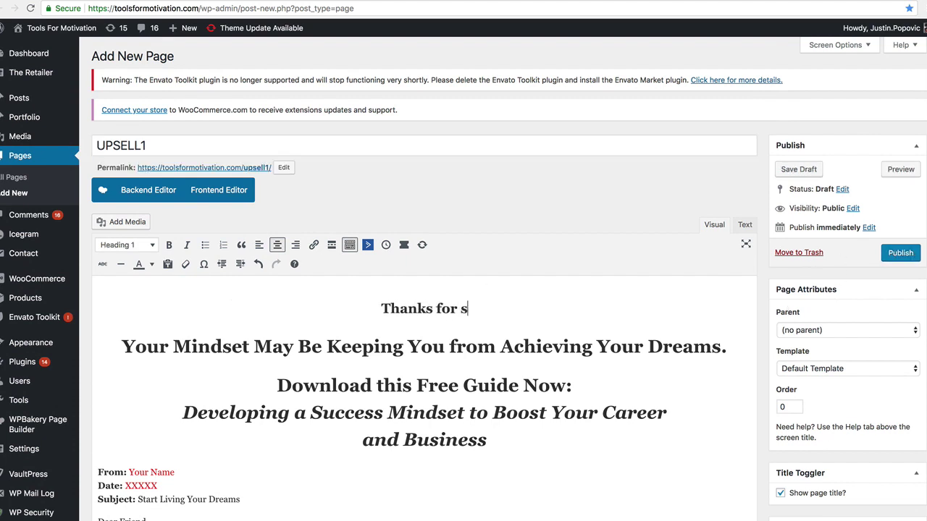
type("igning up for t")
key("BackSpace")
key("BackSpace")
key("BackSpace")
key("BackSpace")
key("BackSpace")
key("BackSpace")
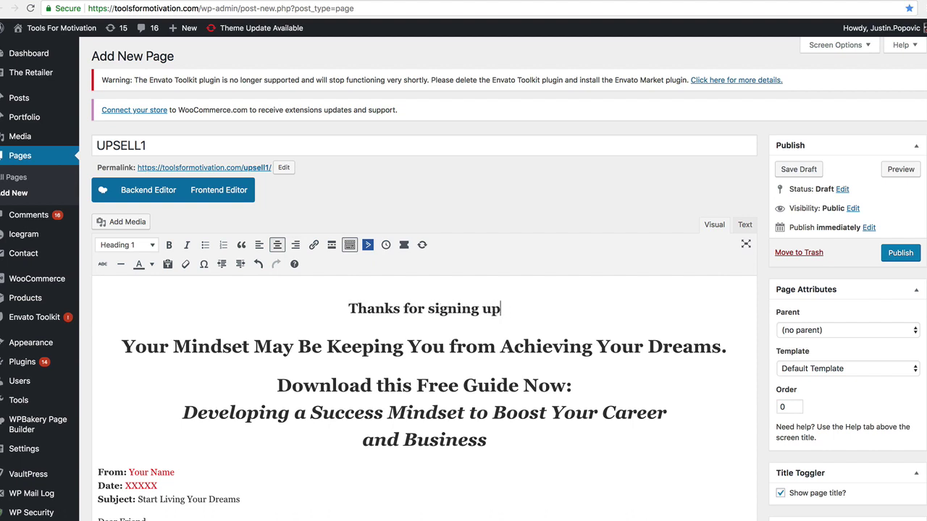
type("for the freebi")
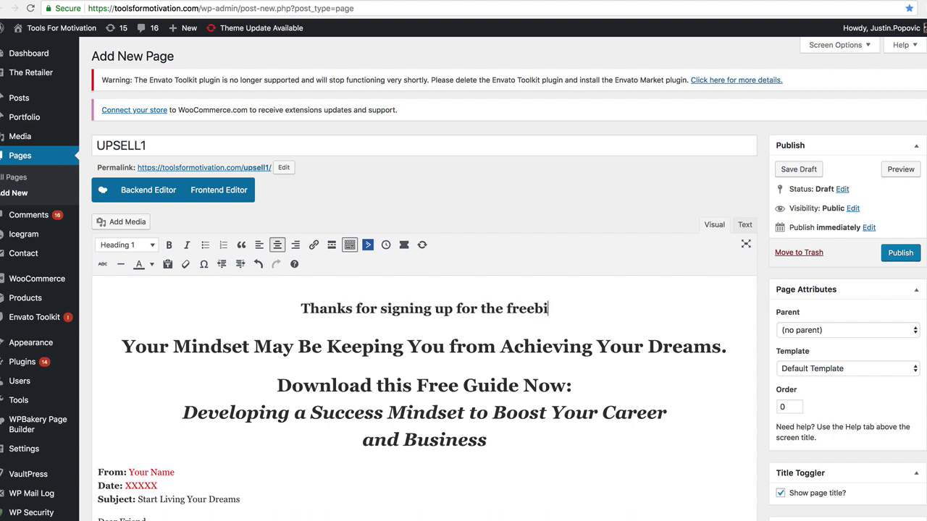
type("e, bve")
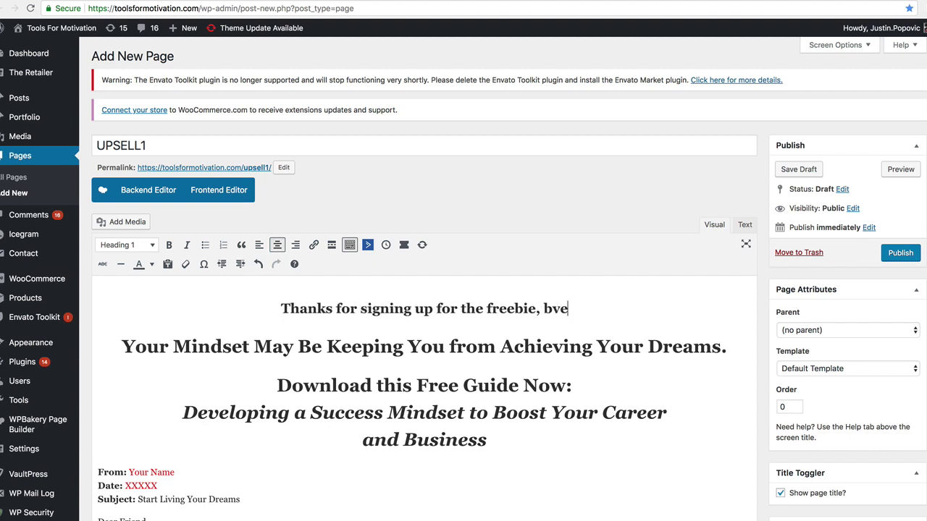
key("BackSpace")
key("BackSpace")
type("efore we s")
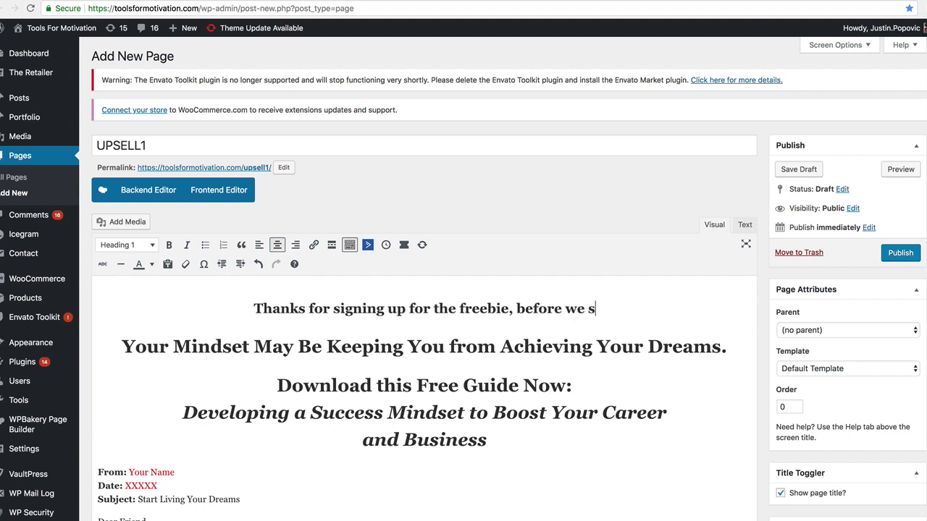
type("end it to you ")
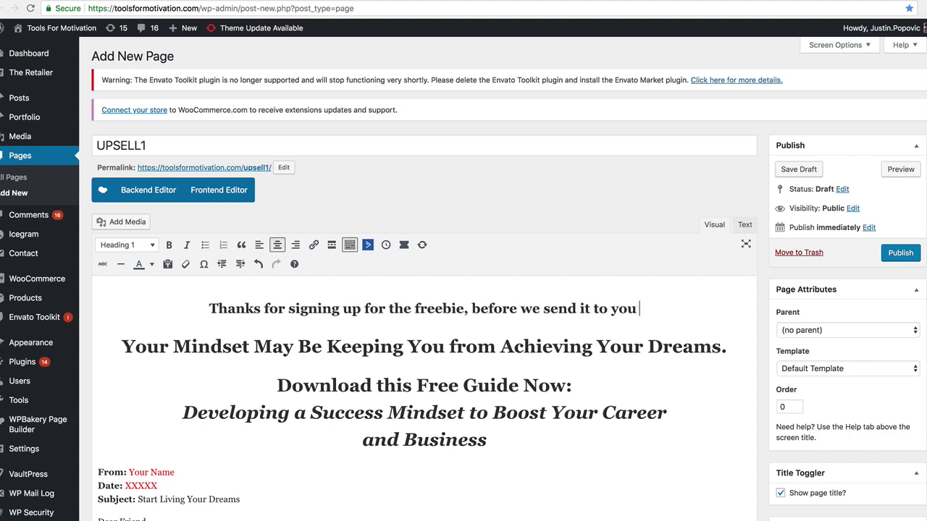
type("check out thids ")
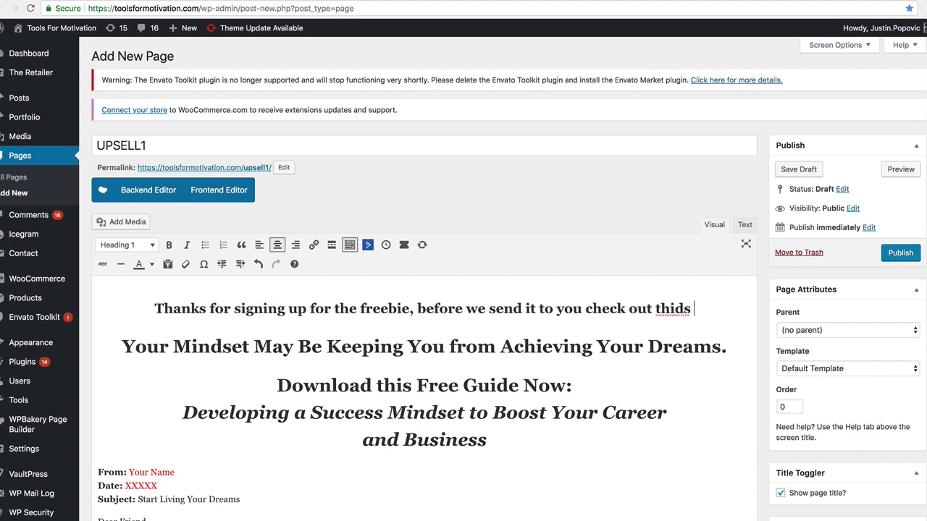
type("coo")
key("BackSpace")
key("BackSpace")
key("BackSpace")
key("BackSpace")
key("BackSpace")
key("BackSpace")
type("s coo")
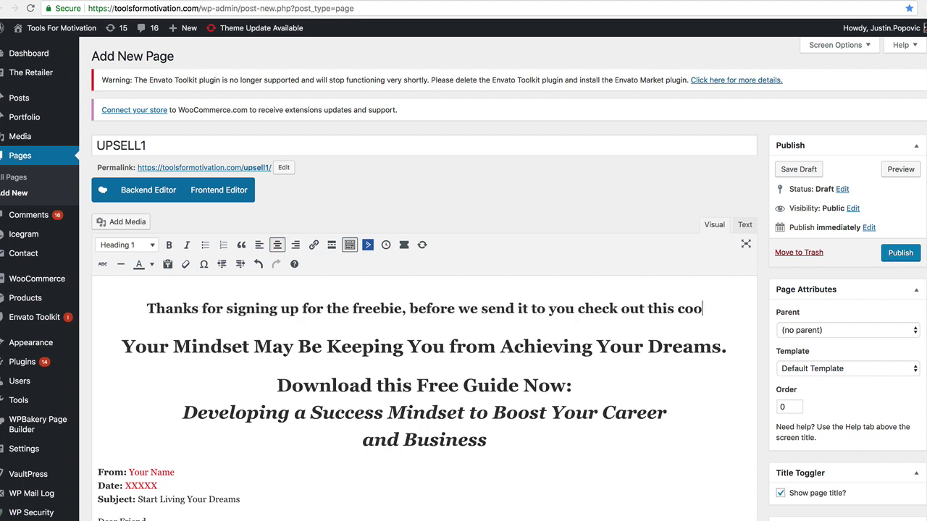
type("l special ")
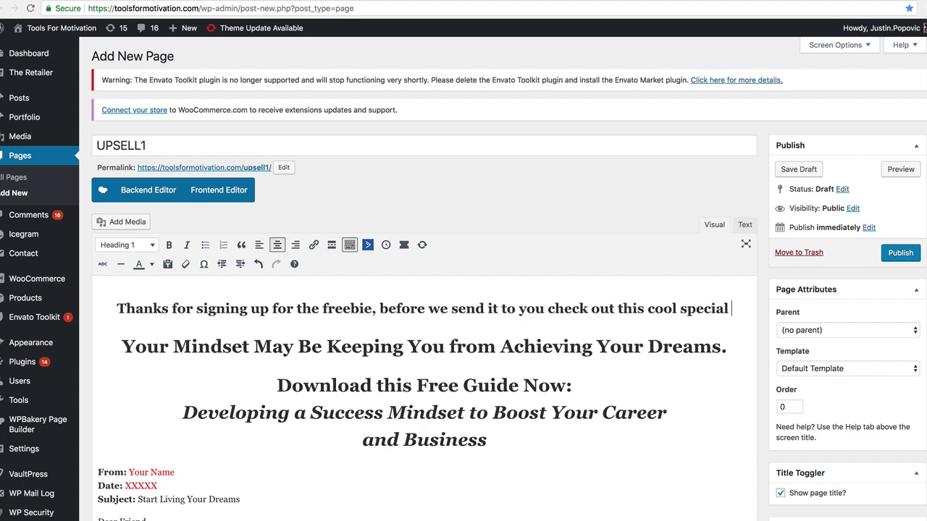
type("offer...")
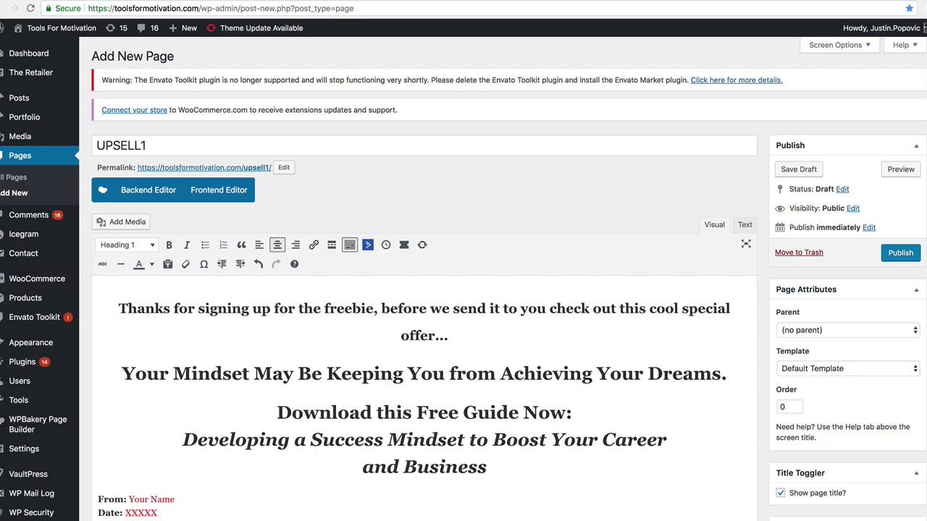
Step: Delete the mindset and free guide headlines, along with the From, Date and Subject lines above "Dear Friend"
scroll(422, 336, "down", 1)
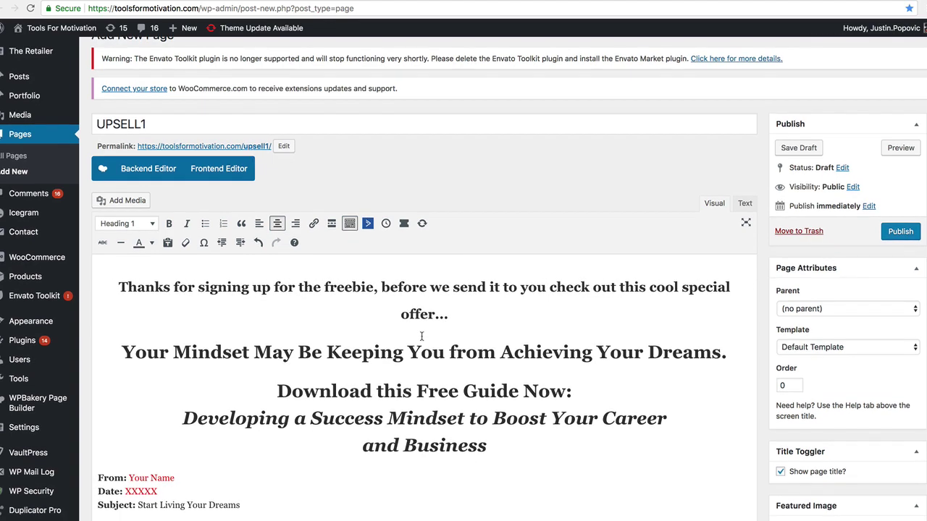
scroll(234, 374, "down", 5)
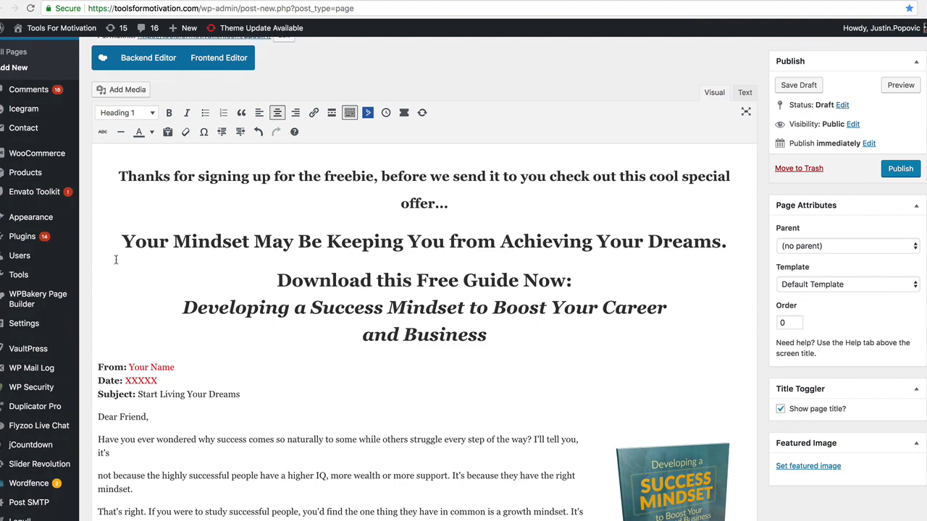
left_click_drag(120, 242, 492, 358)
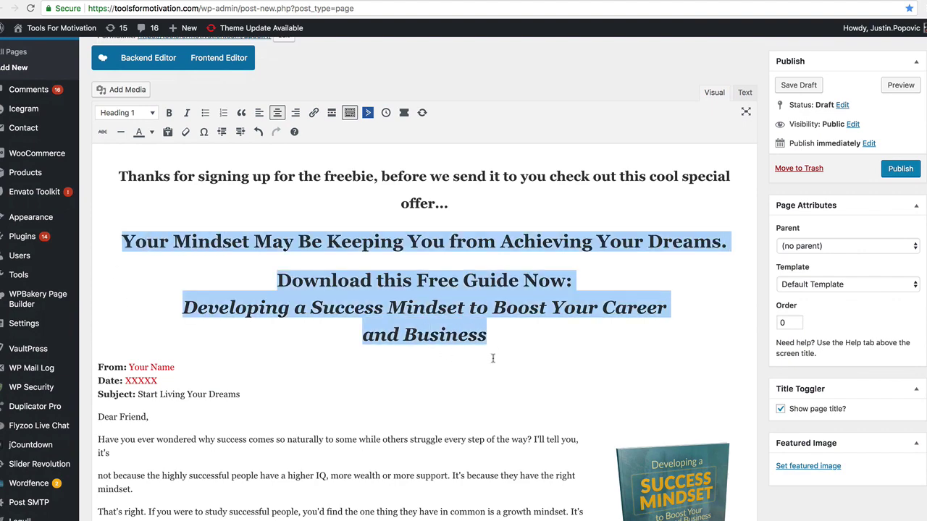
key("BackSpace")
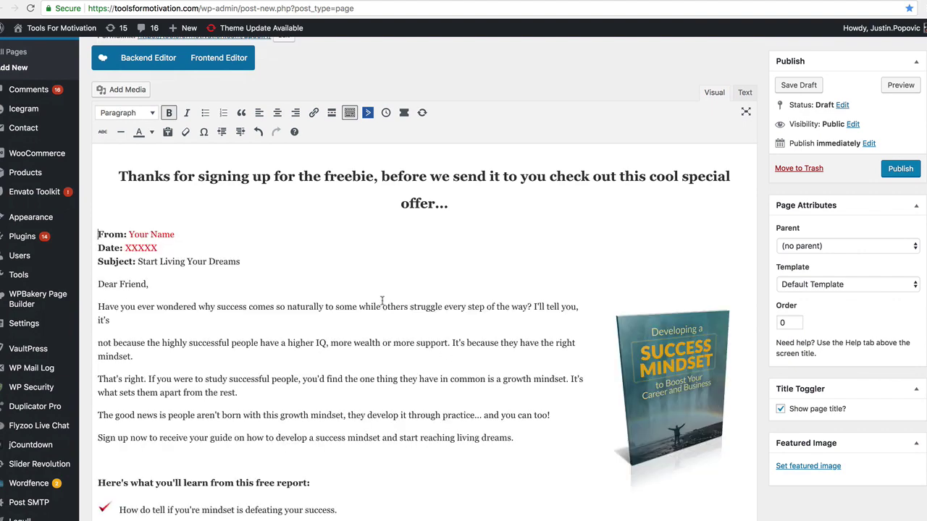
left_click_drag(293, 263, 98, 235)
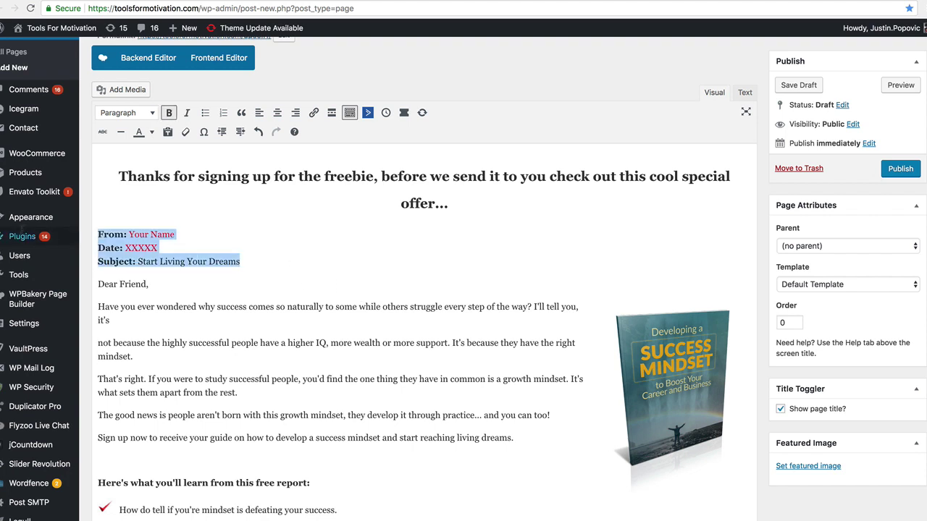
key("BackSpace")
Step: Examine the upsell page's book cover image, introductory paragraphs and thank-you headline
left_click(654, 328)
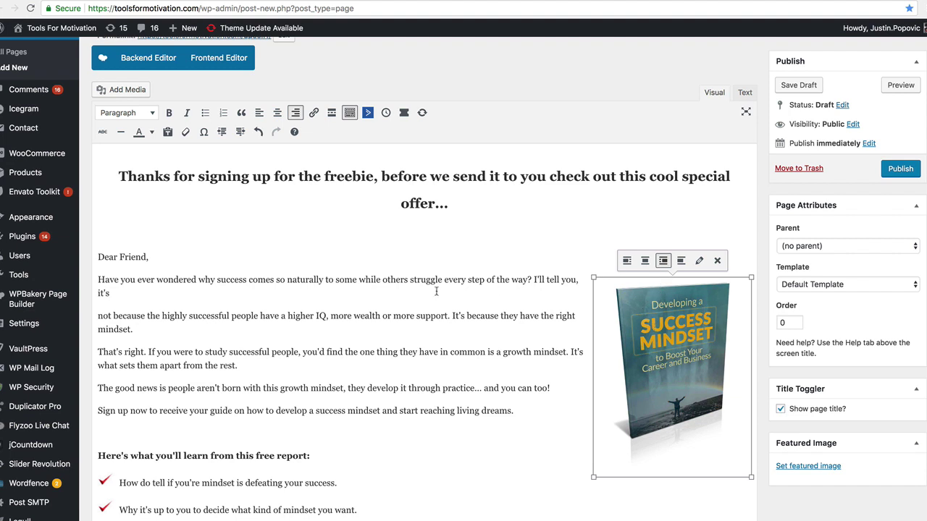
left_click_drag(100, 270, 509, 411)
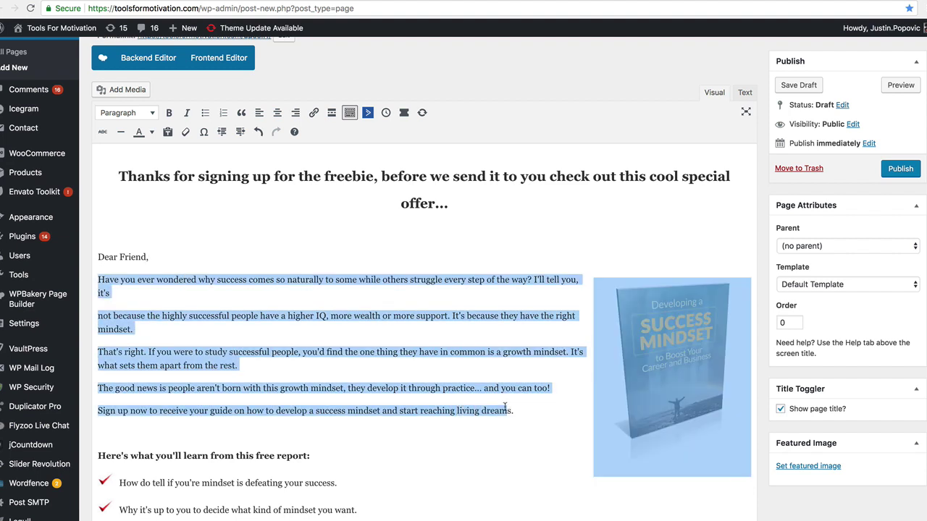
left_click(495, 400)
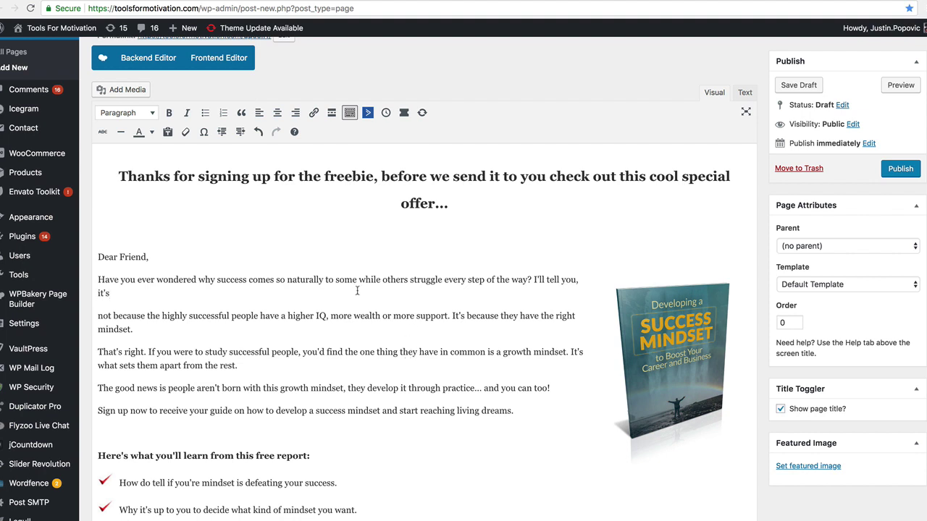
scroll(357, 289, "down", 1)
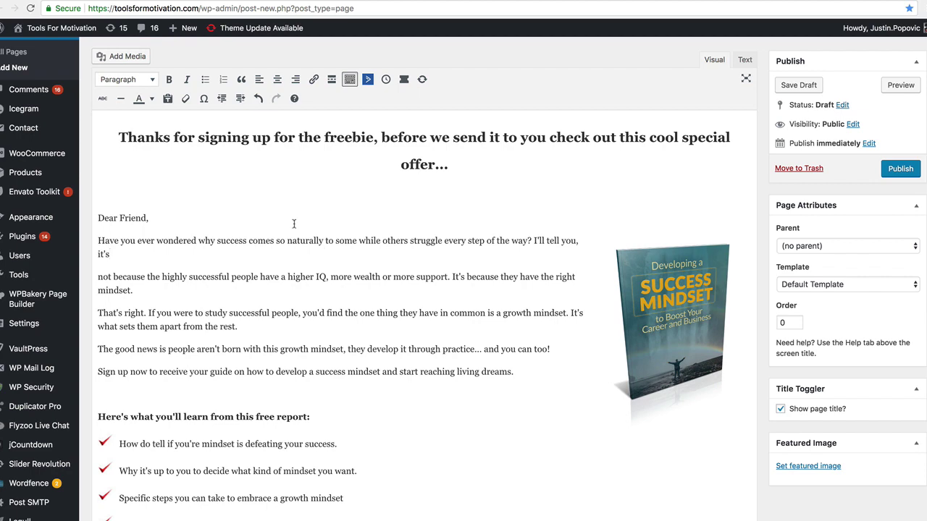
scroll(293, 223, "up", 3)
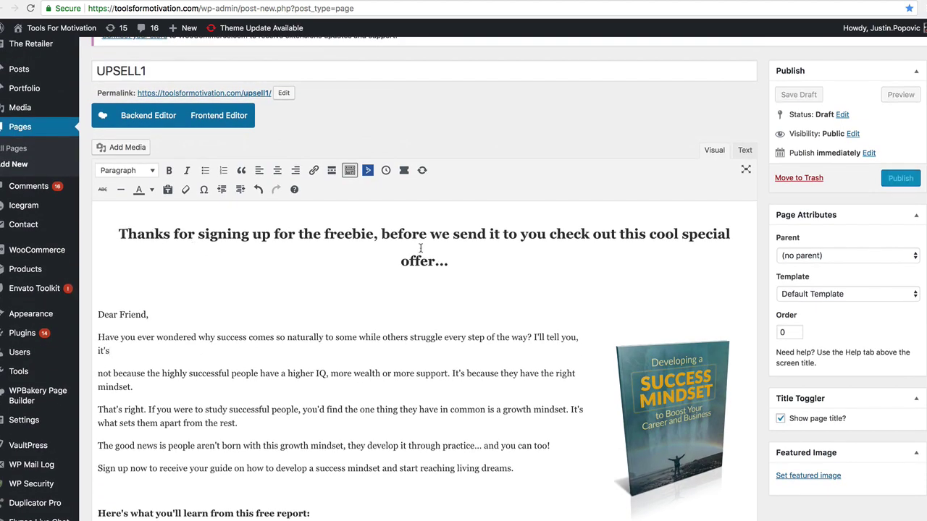
left_click_drag(116, 234, 428, 258)
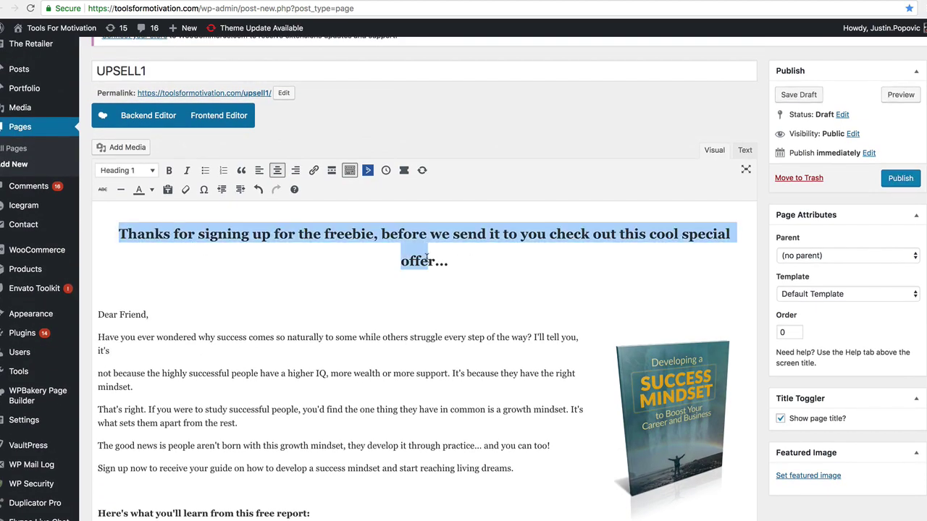
scroll(428, 257, "down", 3)
scroll(428, 258, "up", 3)
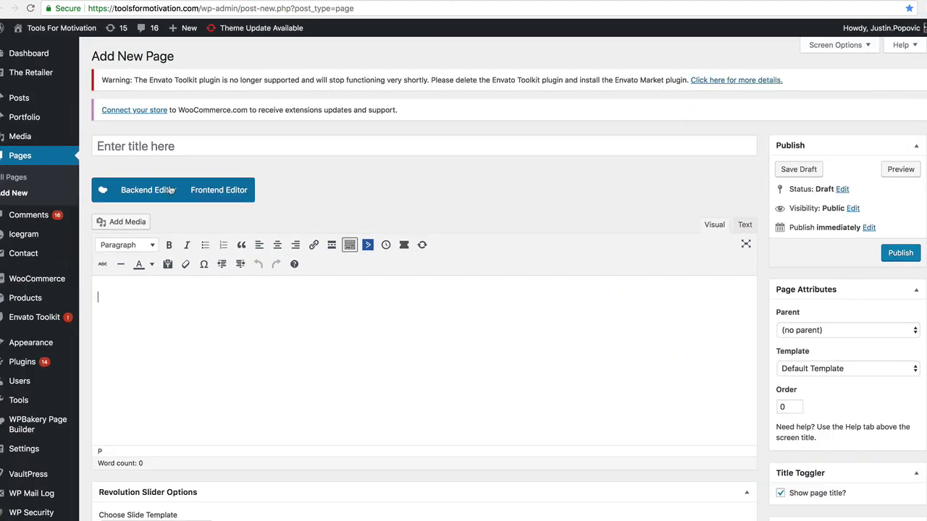
Step: Title another new blank page "Download" and check the report document in Finder before returning to the page body
left_click(182, 143)
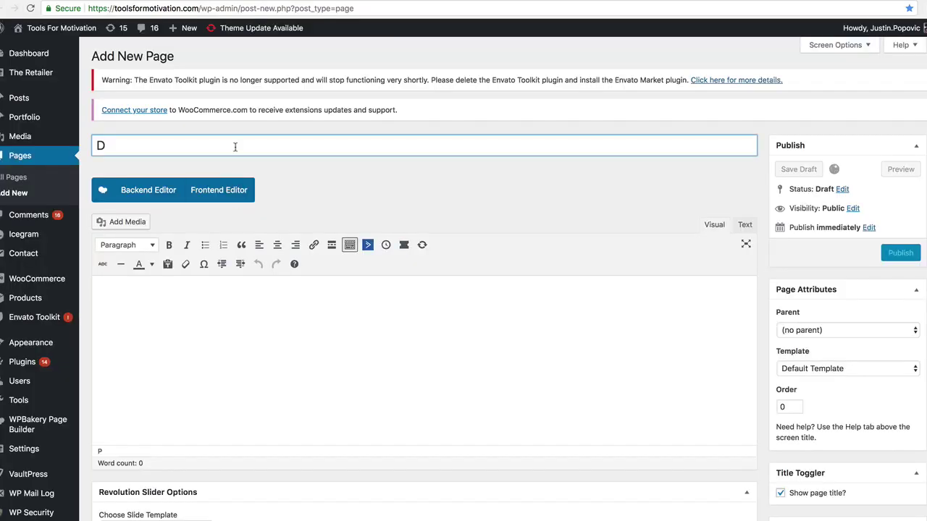
type("ownload")
left_click(338, 319)
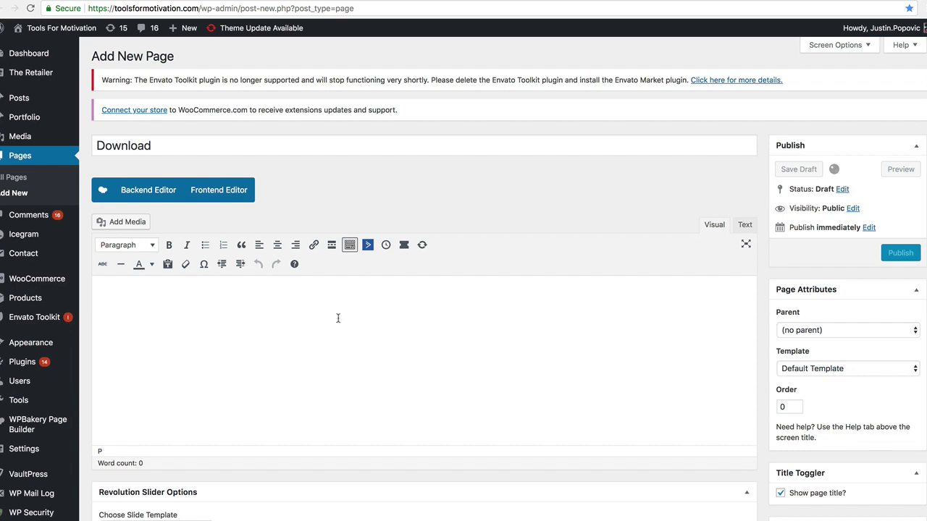
key("super+Tab")
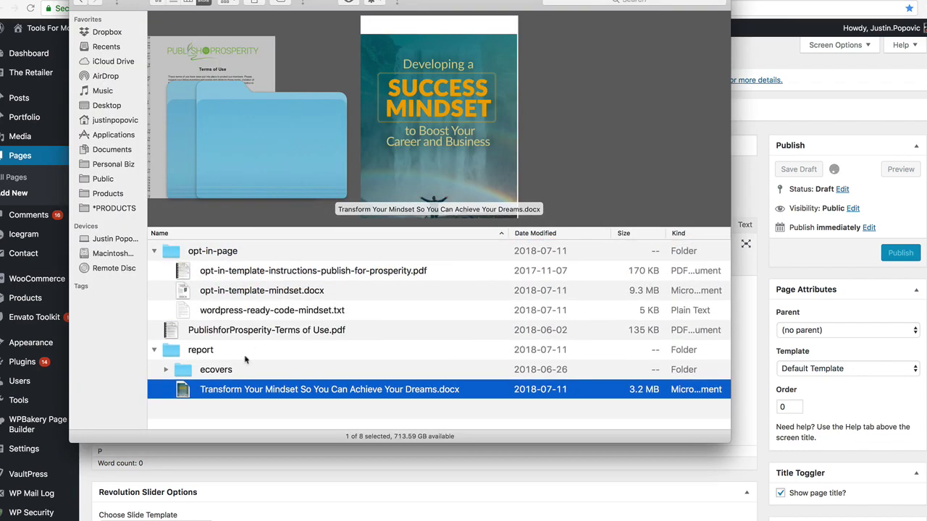
left_click(259, 449)
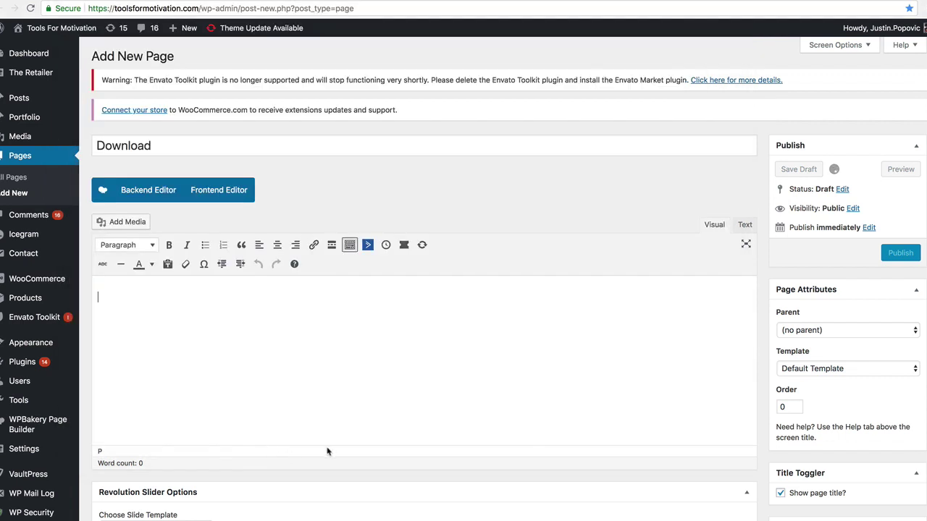
Step: Write "Thanks here is your download" in the page body, followed by separate placeholder lines "IMAGE -", "PDF" and "......"
type("Thanks here is your download")
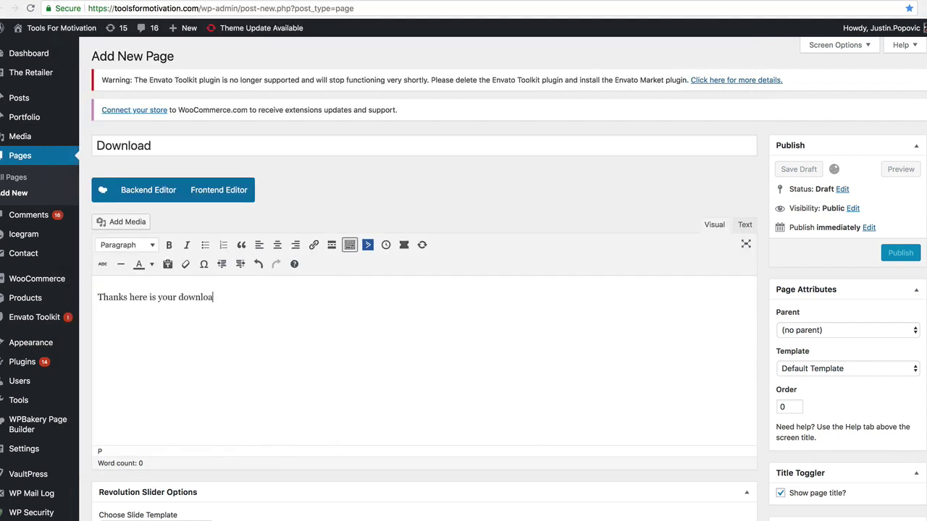
key("Return")
type("IMAGE -")
key("Return")
type("pDF")
key("BackSpace")
key("BackSpace")
key("BackSpace")
type("F")
key("Return")
type("......")
key("Return")
key("Return")
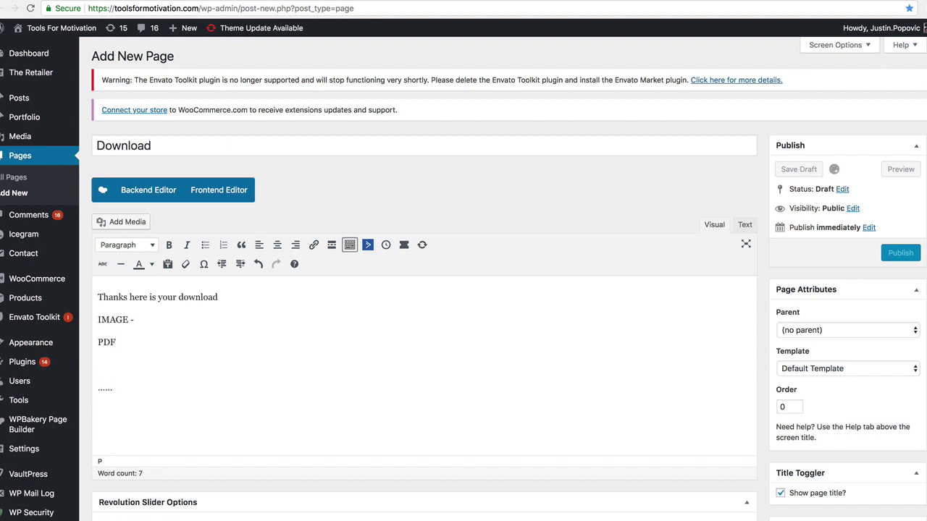